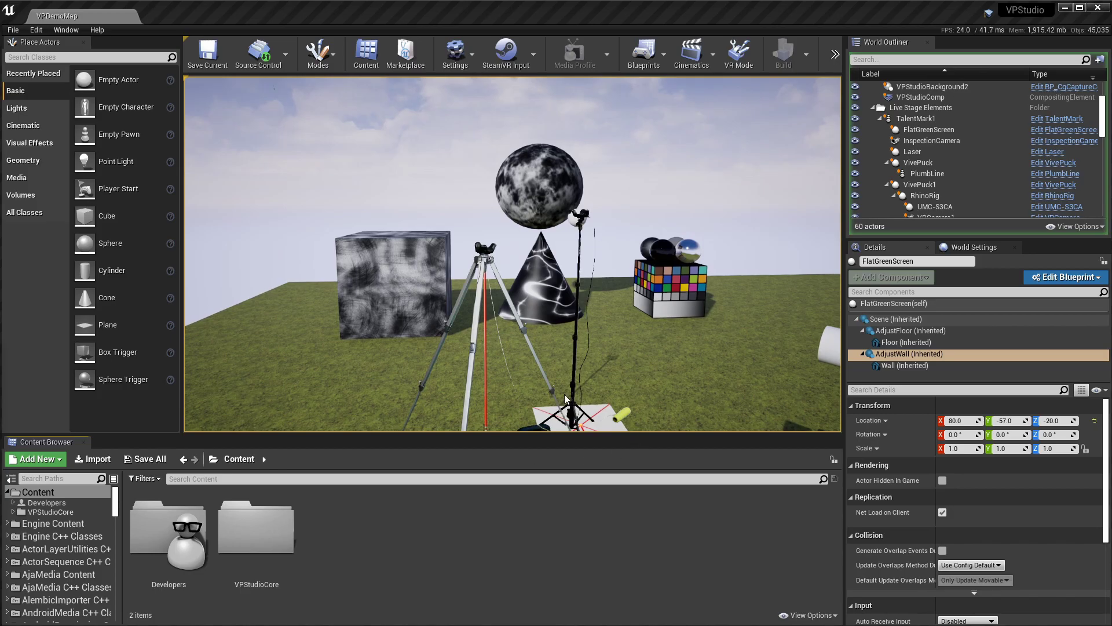
Step: Close the Unreal Editor and go to the Launcher's Library of engines and projects
click(1100, 9)
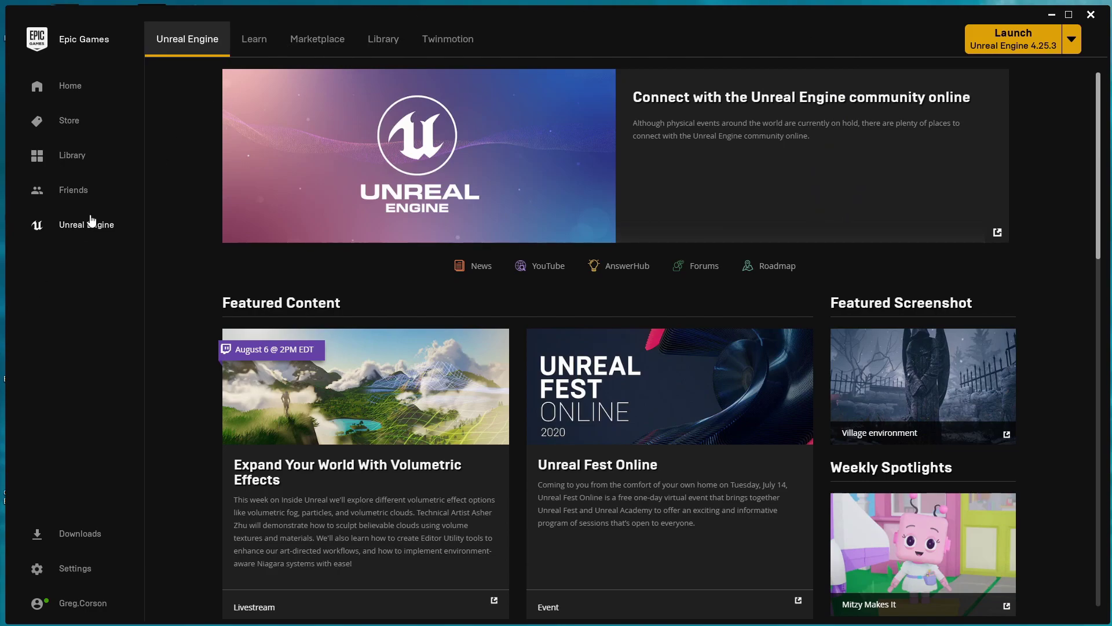
click(386, 42)
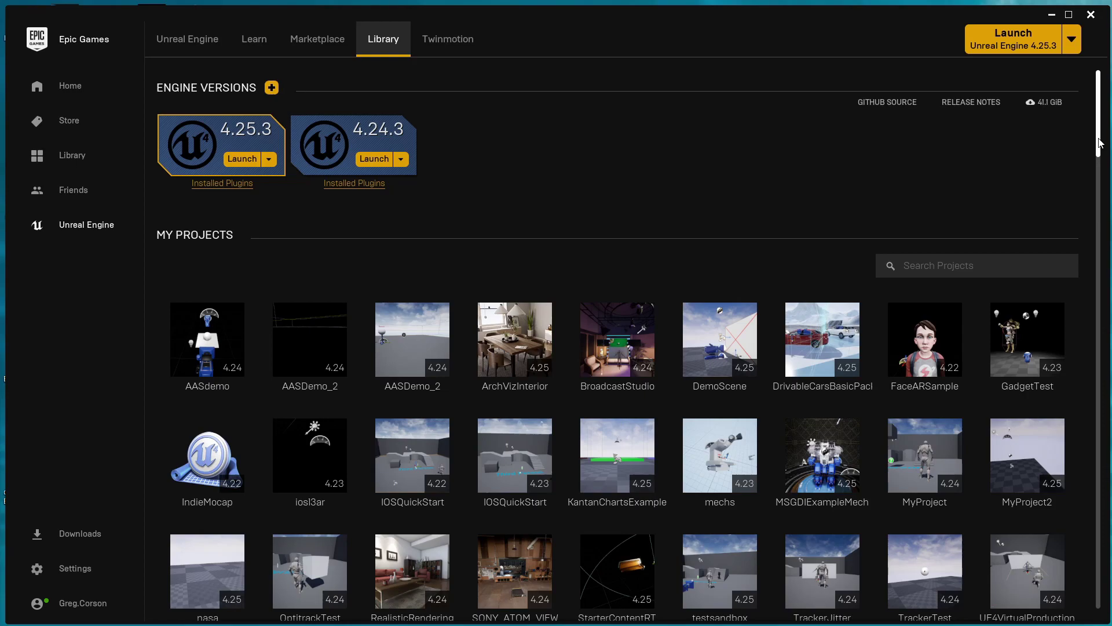
drag(1100, 145, 1099, 183)
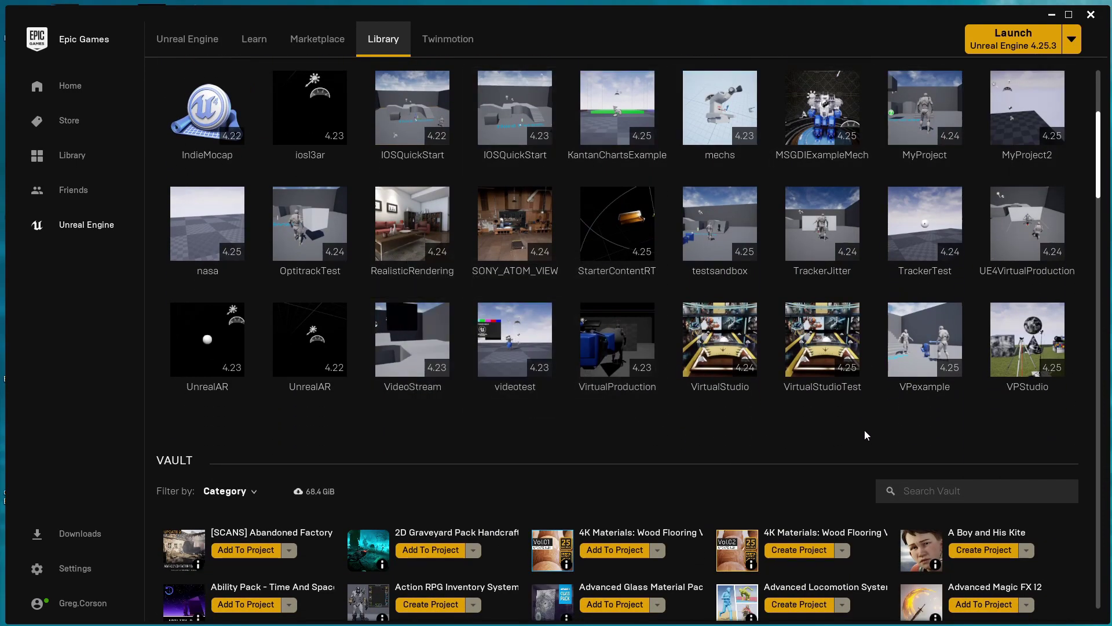
Step: Clone the VPStudio project as ImportTutorial, accepting the code-project renaming warning
mouse_move(1036, 348)
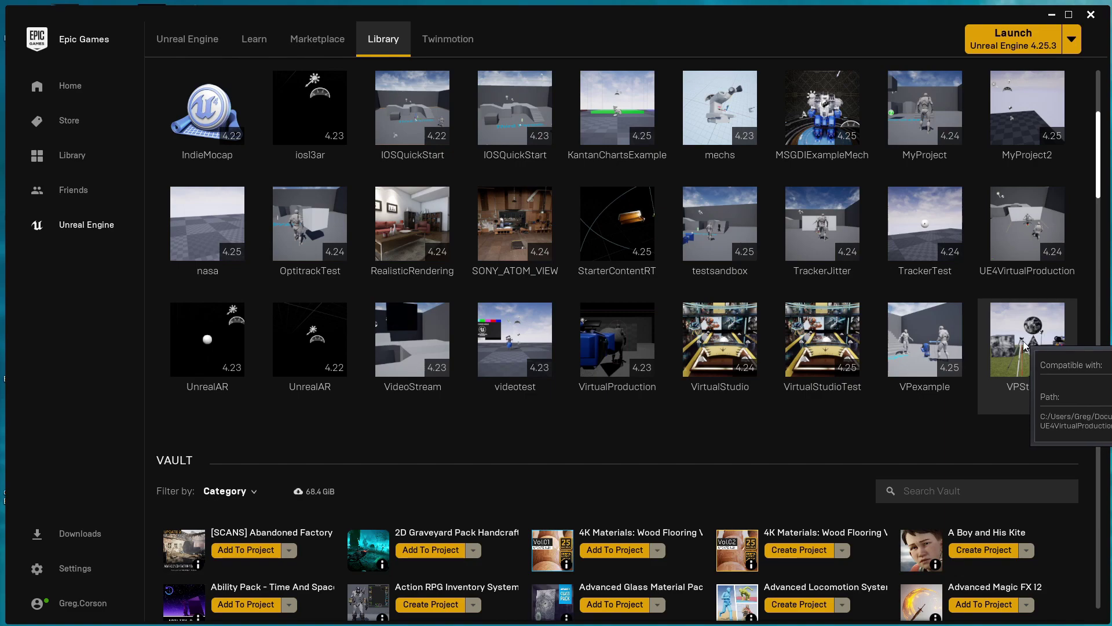
right_click(1024, 345)
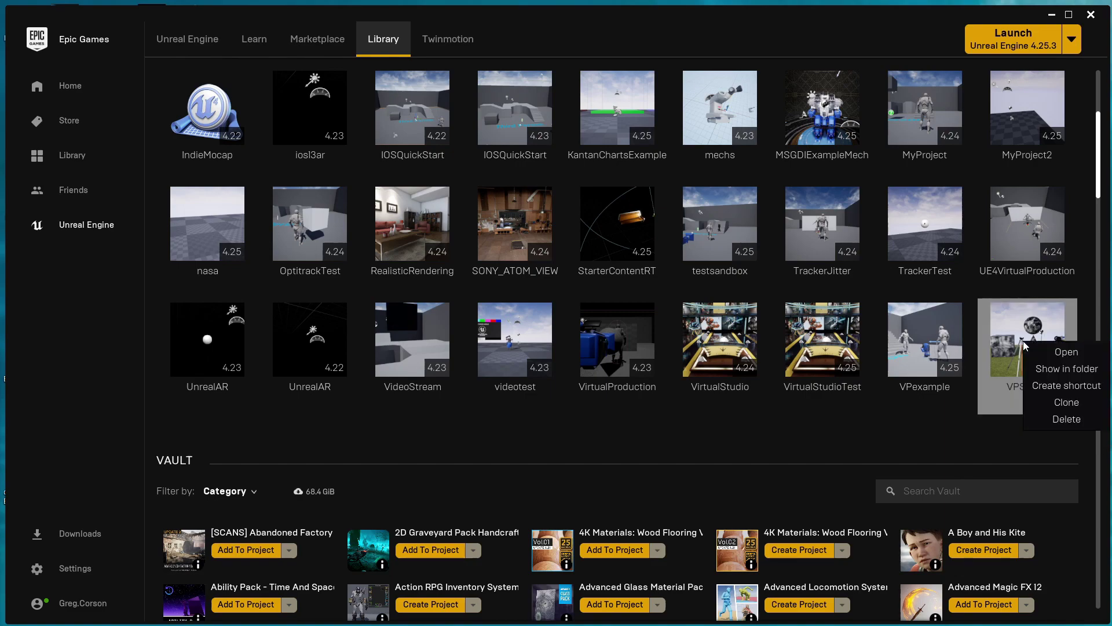
click(1073, 401)
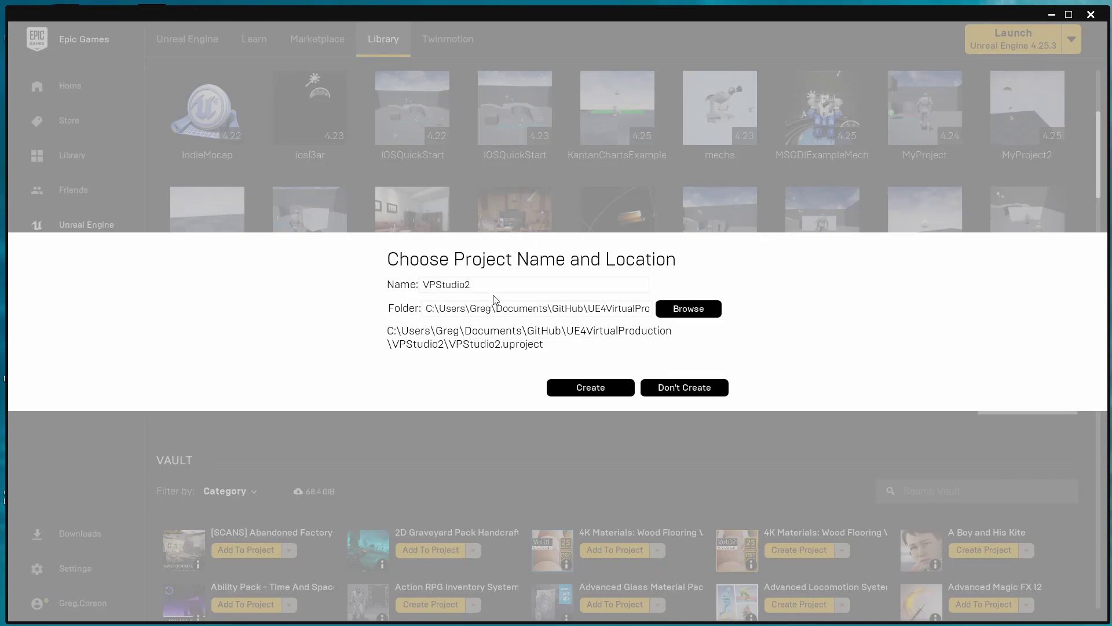
key(ctrl+a)
text(ImportDe)
key(BackSpace)
key(BackSpace)
text(Tutorial)
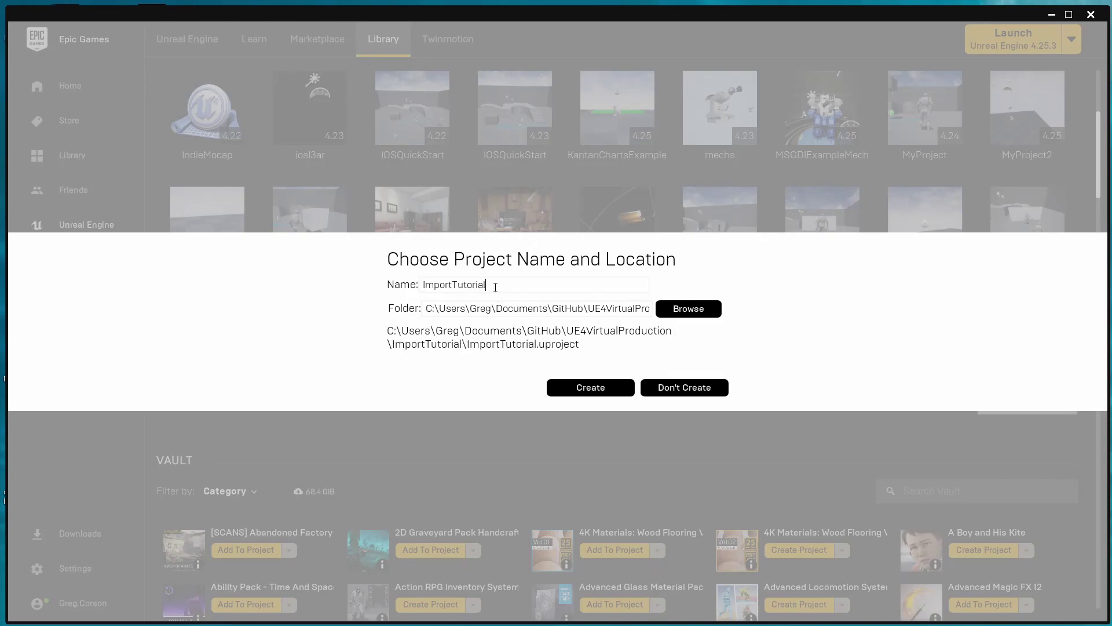
click(591, 387)
click(655, 374)
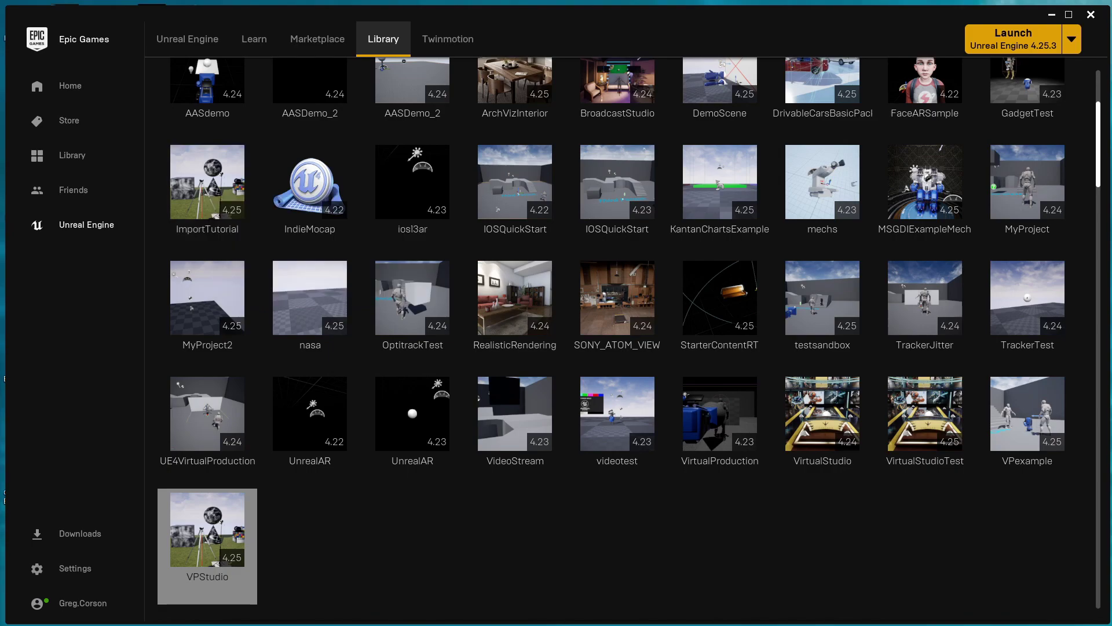
drag(1098, 176, 1096, 234)
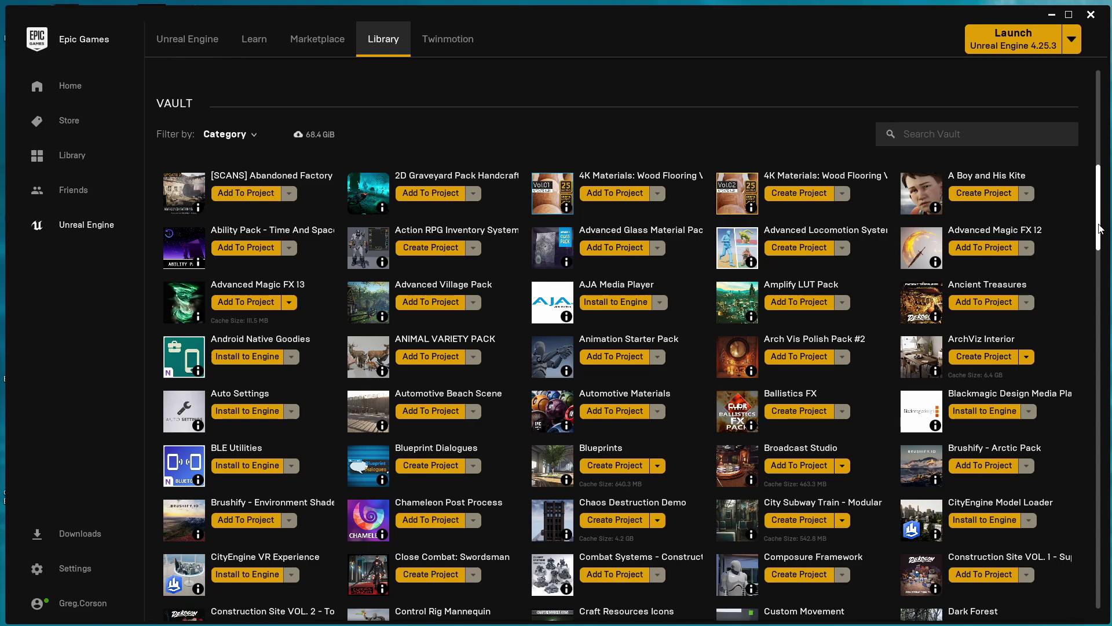
drag(1100, 229, 1104, 167)
scroll(1103, 167, down, 1)
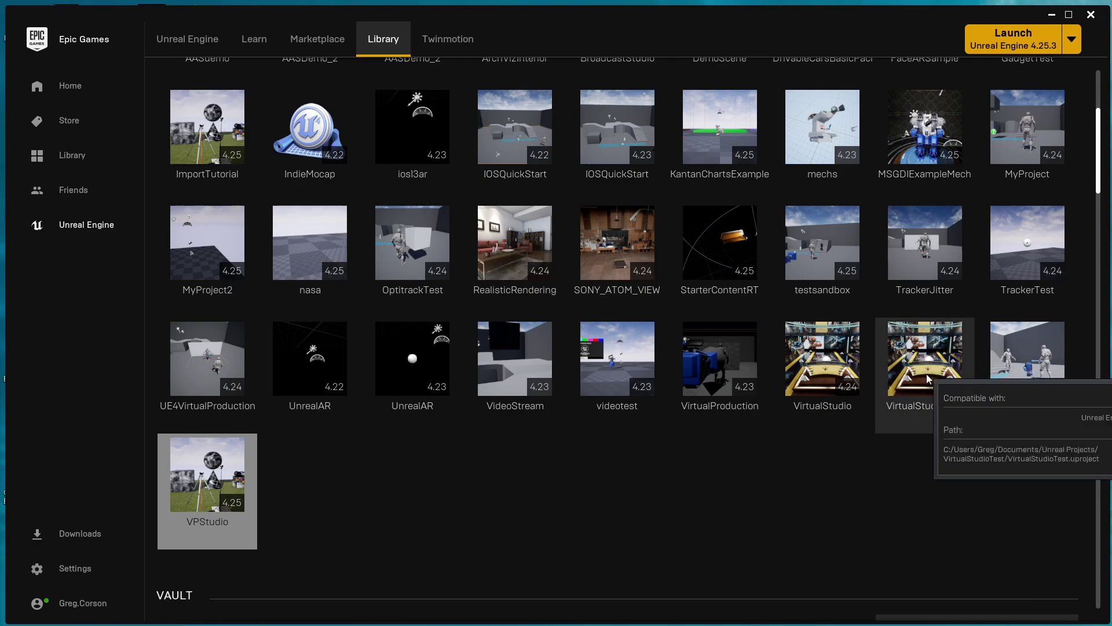
Step: Browse the learning resources on the Launcher's Learn page
click(254, 42)
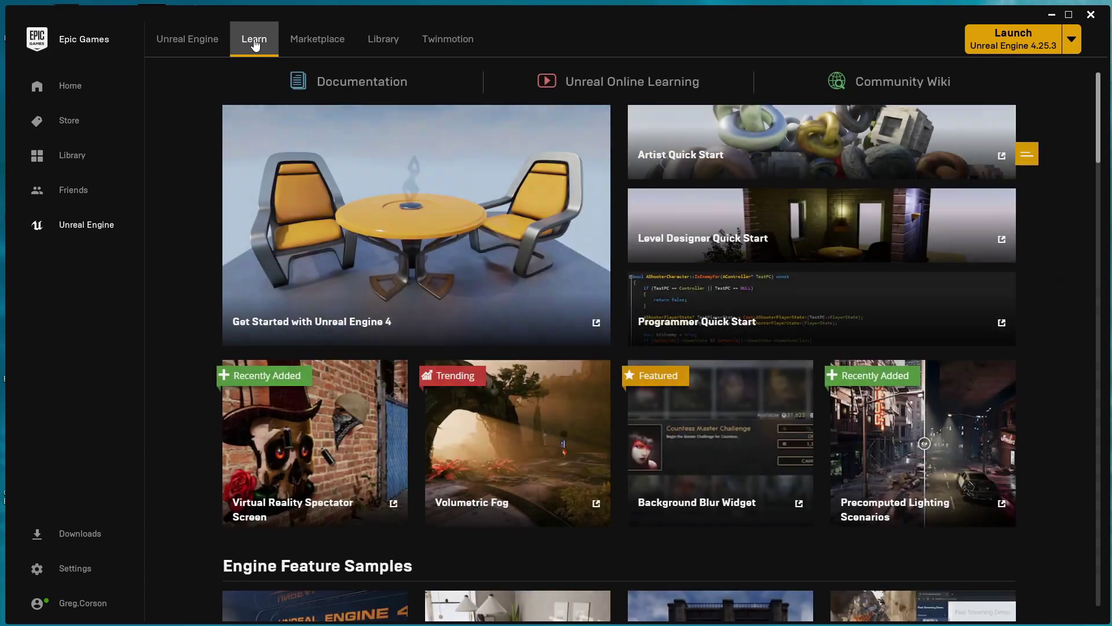
scroll(1080, 174, down, 15)
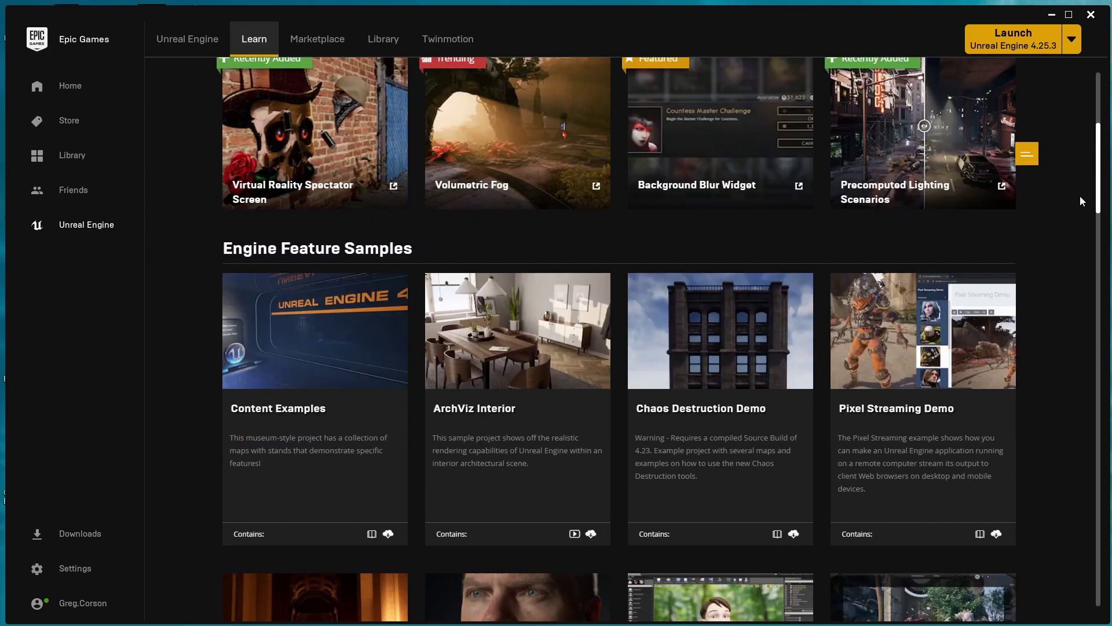
scroll(1055, 313, down, 3)
scroll(1044, 348, up, 6)
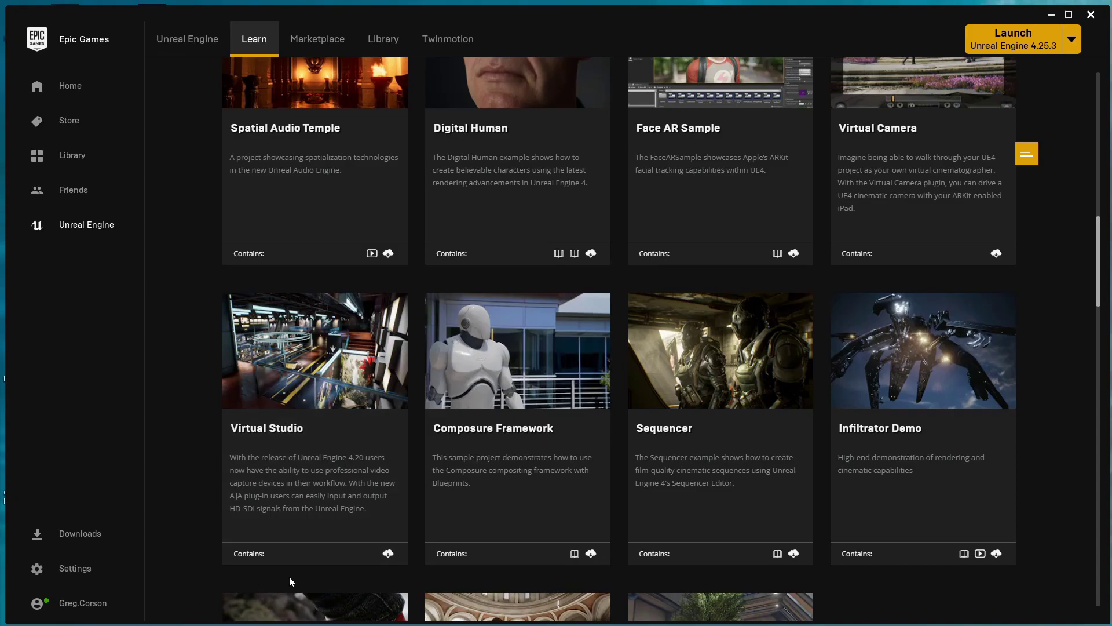
Step: Return to the Library and scroll through the My Projects grid
click(397, 29)
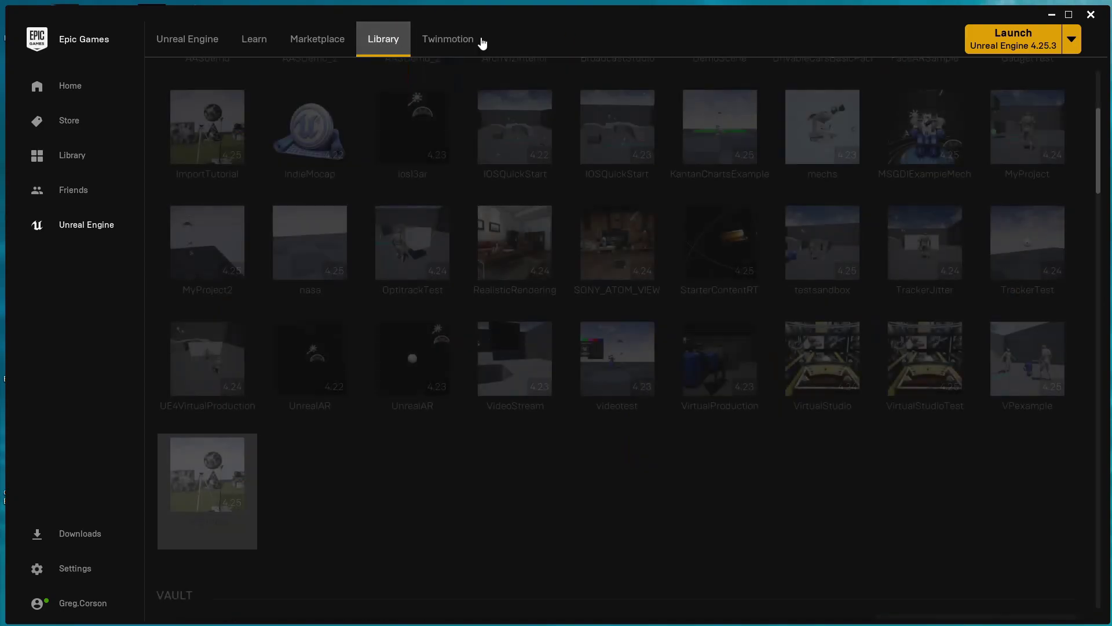
drag(1099, 159, 1048, 597)
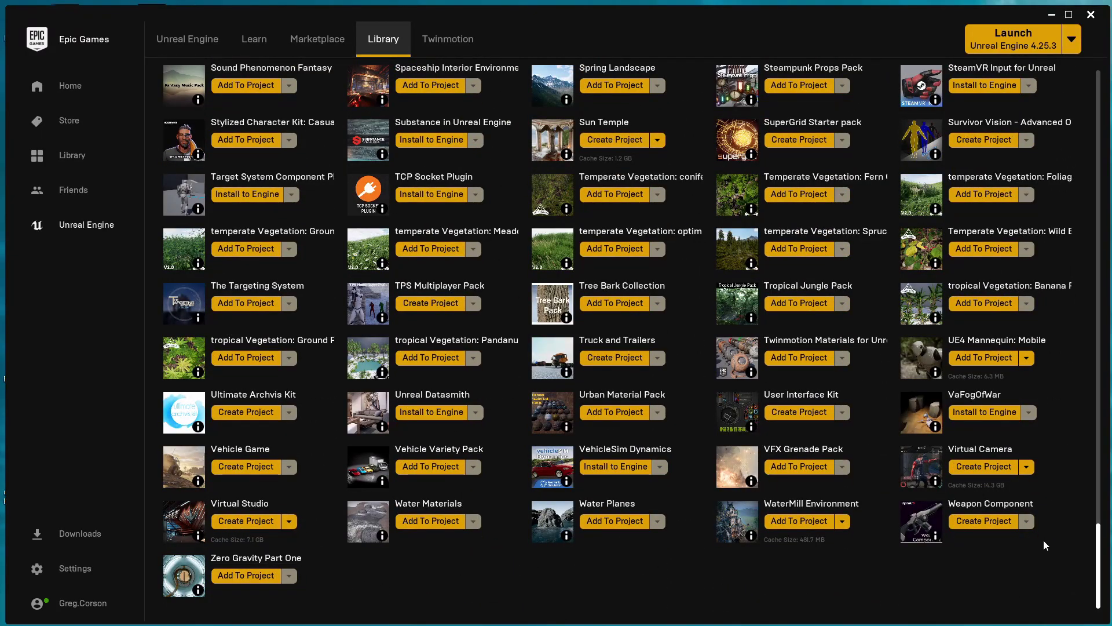
drag(1098, 579, 1095, 157)
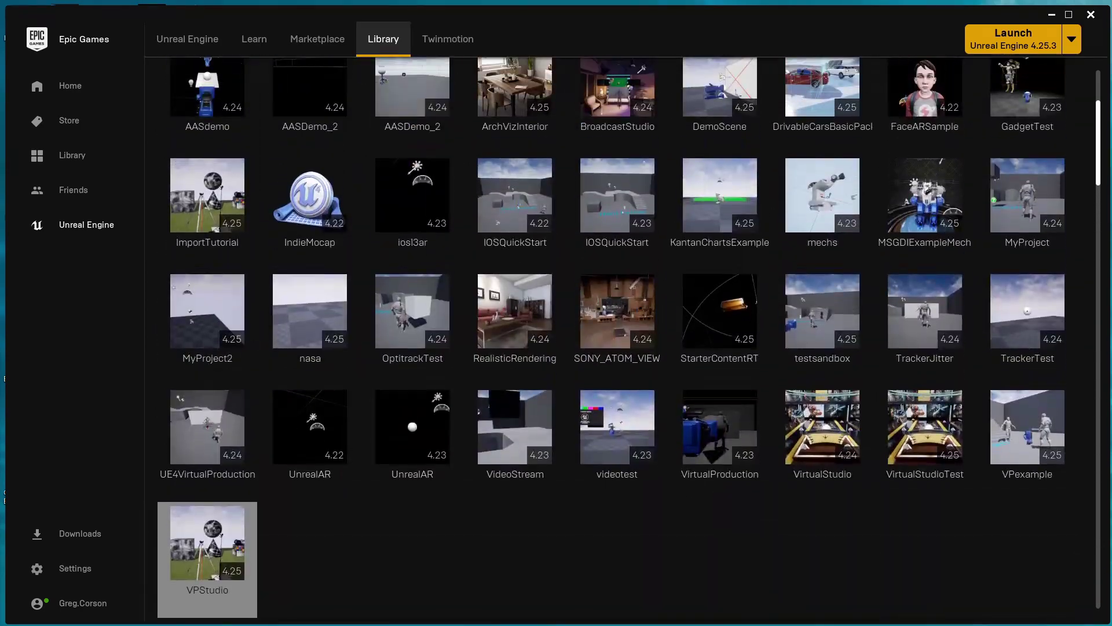
Step: Open the VirtualStudioTest project and load StudioB from Virtual_Studio_Kit/Maps
double_click(918, 436)
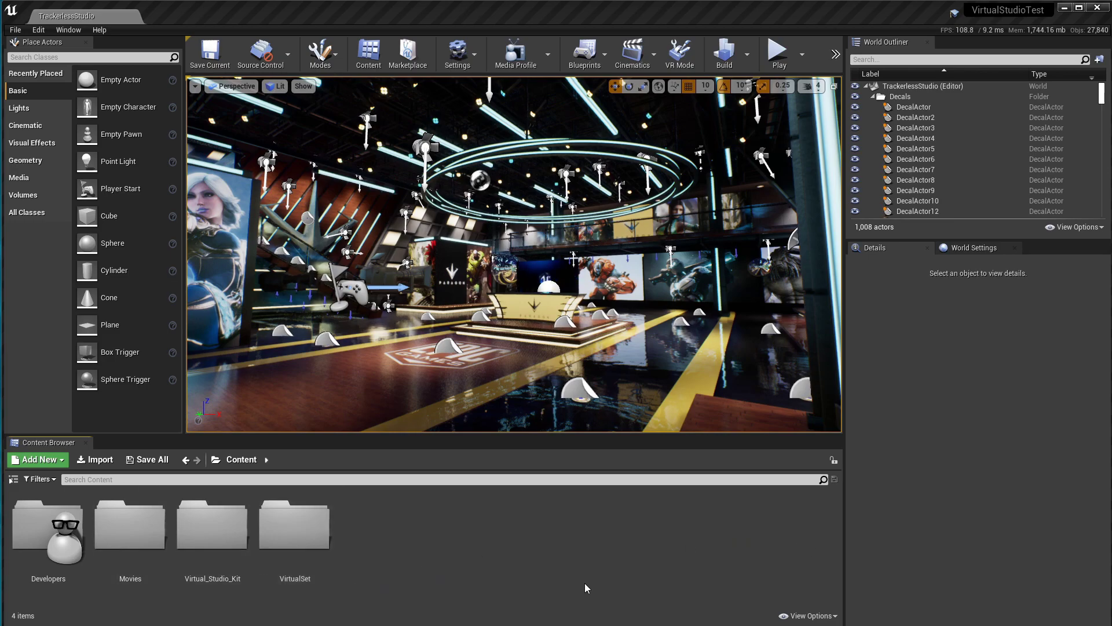
double_click(216, 540)
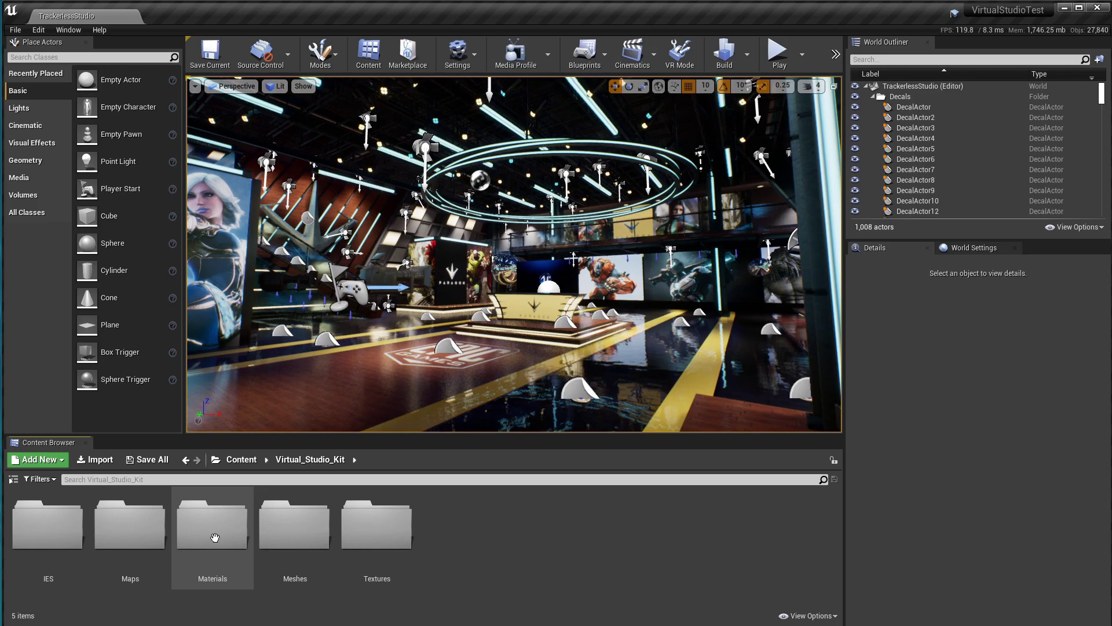
double_click(130, 530)
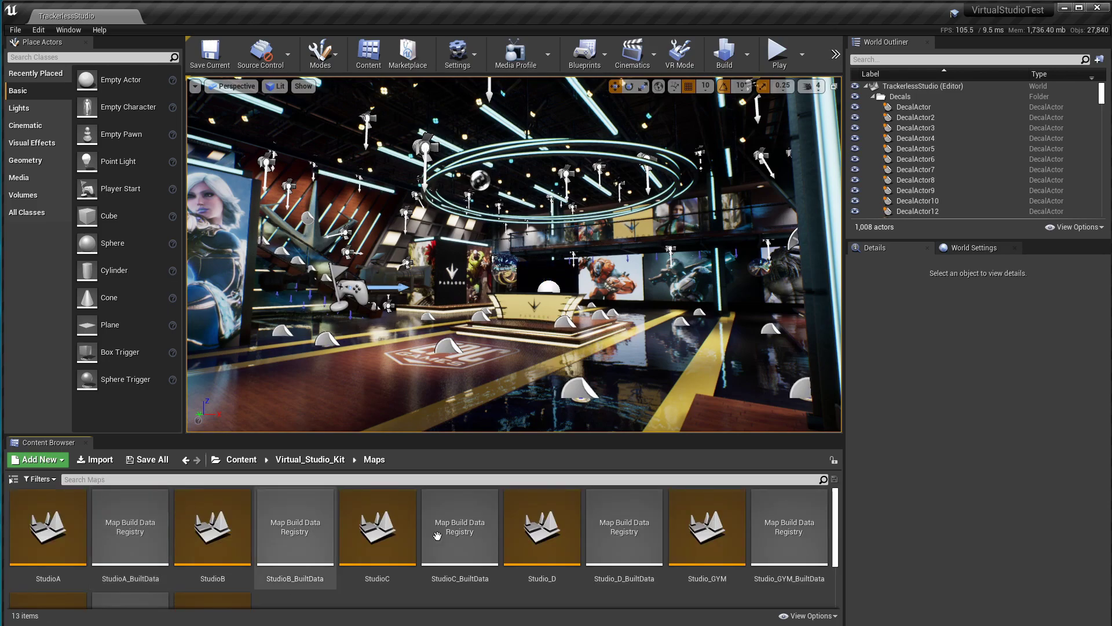
double_click(219, 527)
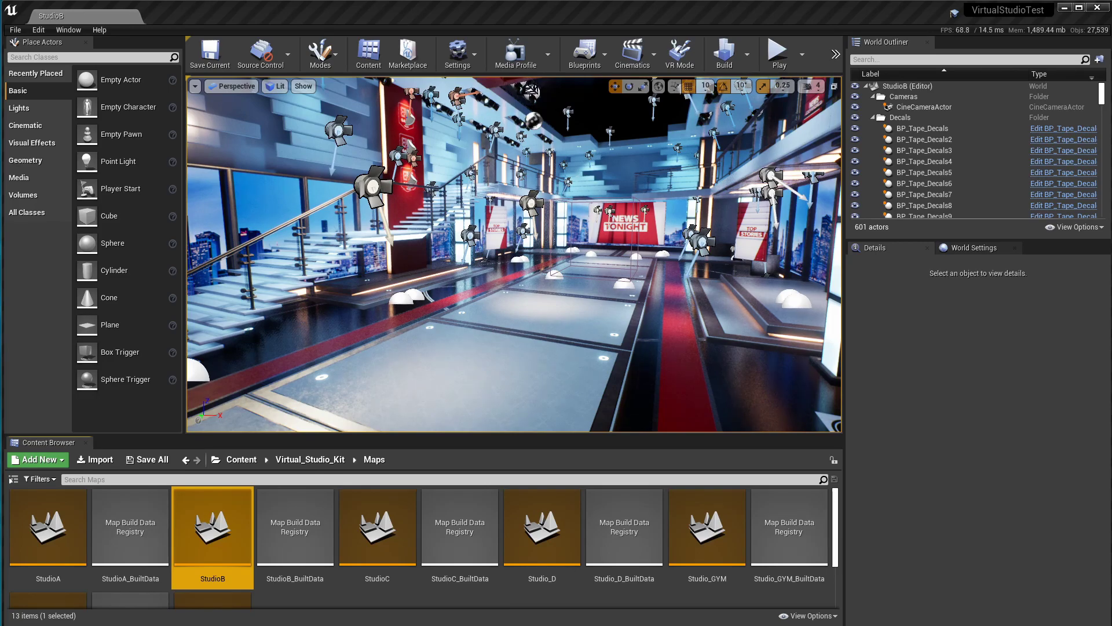
Step: Shrink the editor window, start migrating StudioB, and scroll through its Asset Report
drag(336, 624, 336, 432)
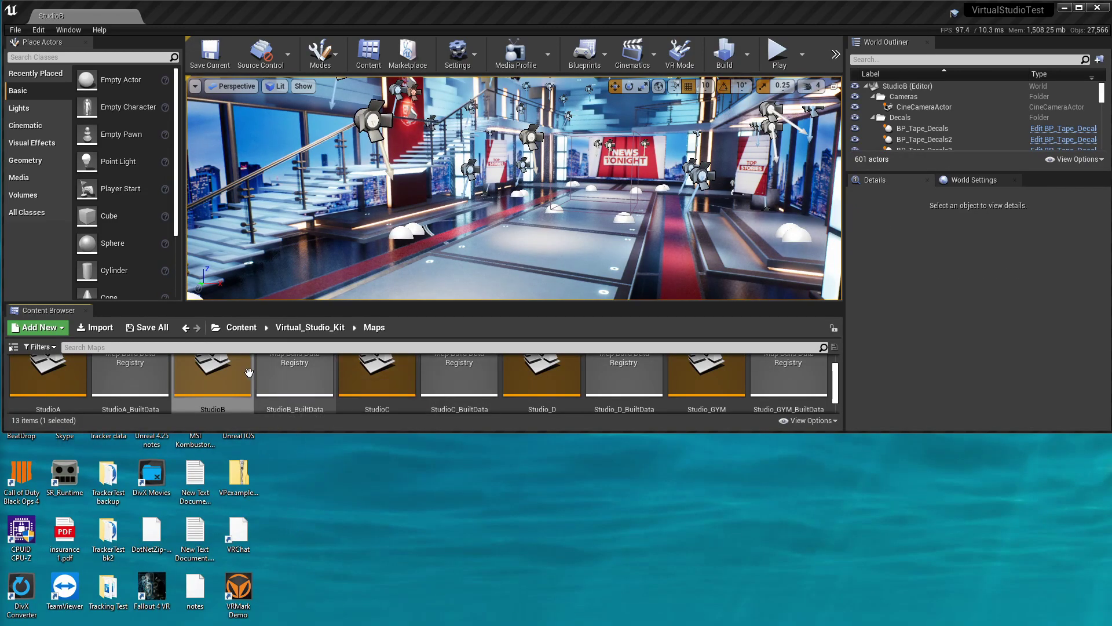
right_click(217, 377)
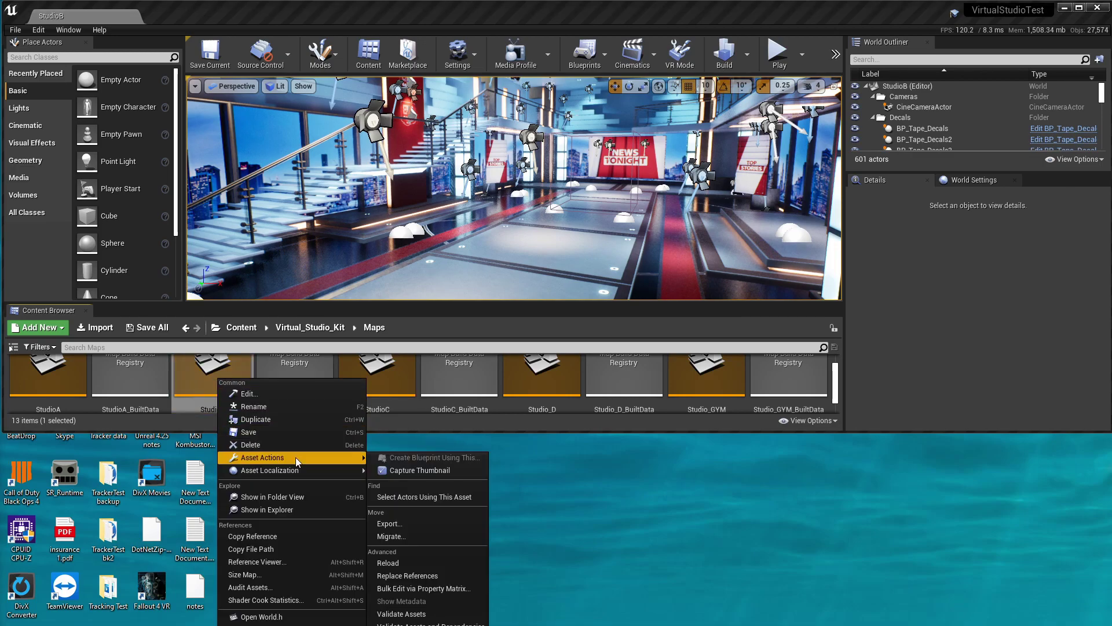
click(392, 536)
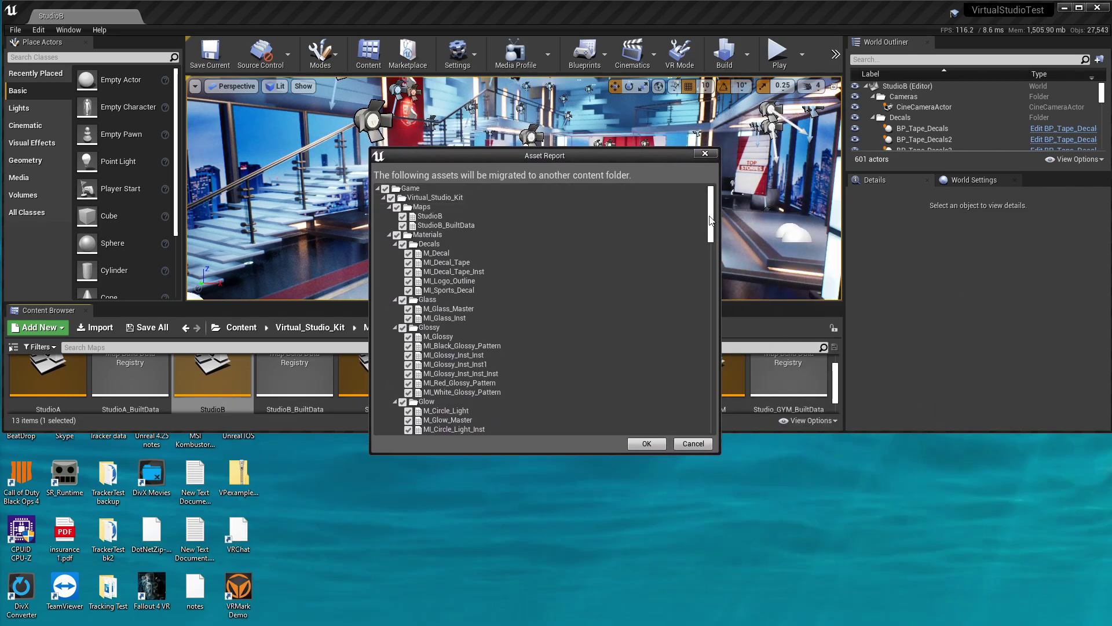
drag(711, 220, 711, 415)
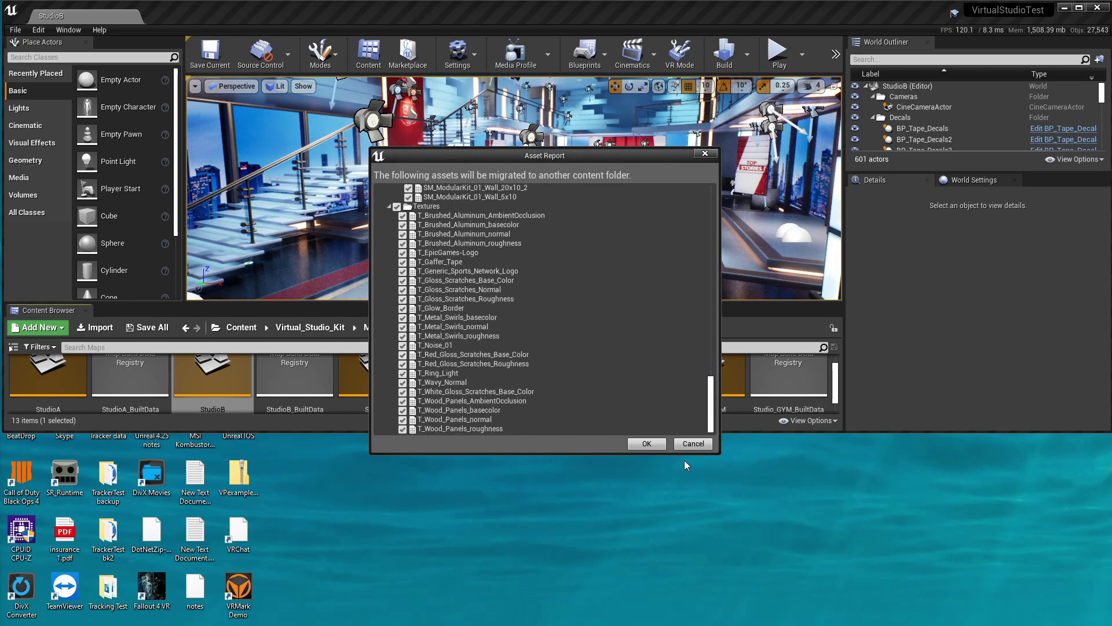
Step: Migrate StudioB's assets into GitHub > UE4VirtualProduction > ImportTutorial > Content
click(647, 443)
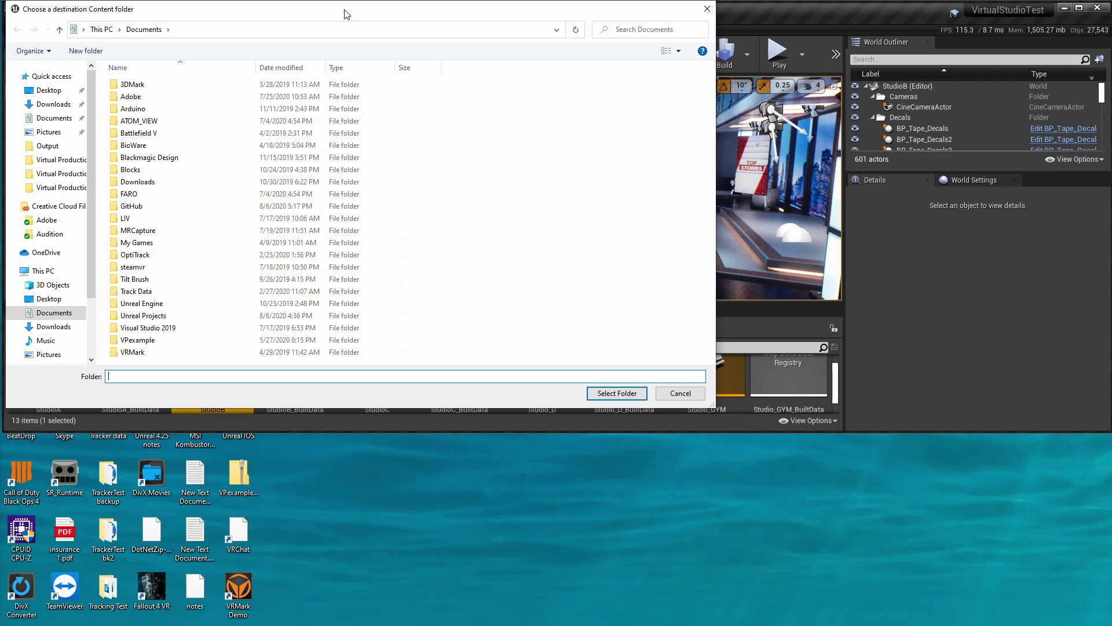
drag(342, 15, 588, 51)
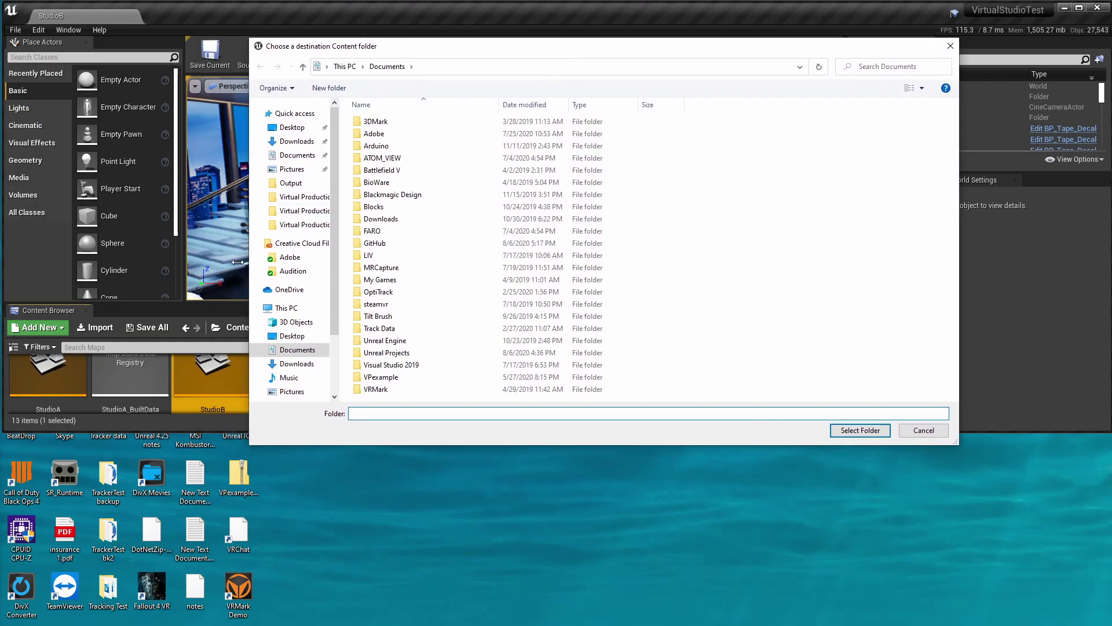
double_click(374, 243)
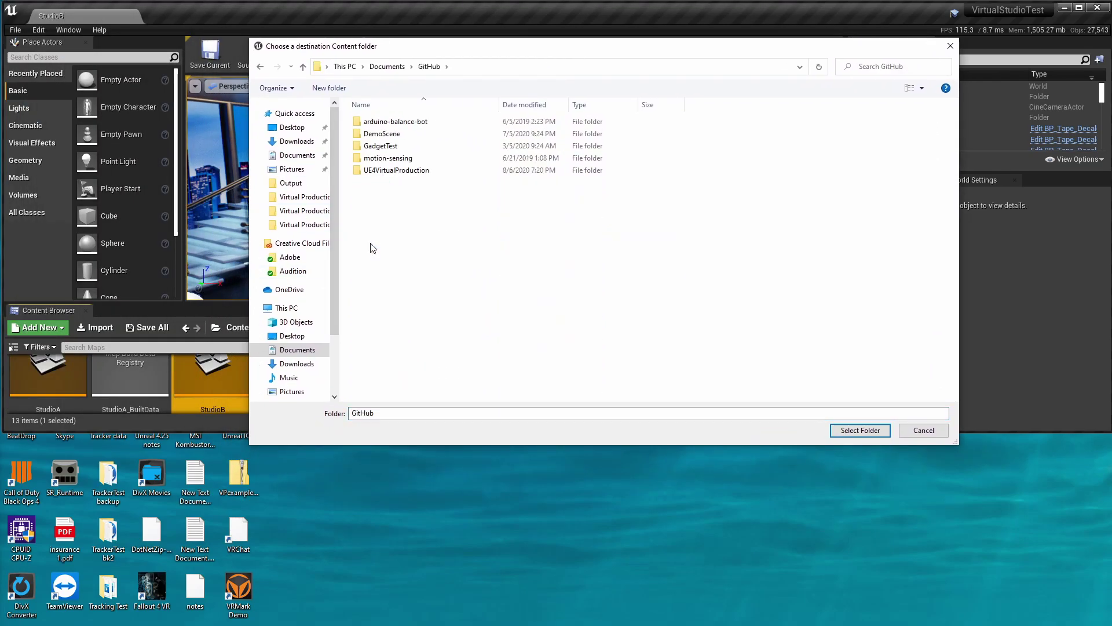
double_click(386, 170)
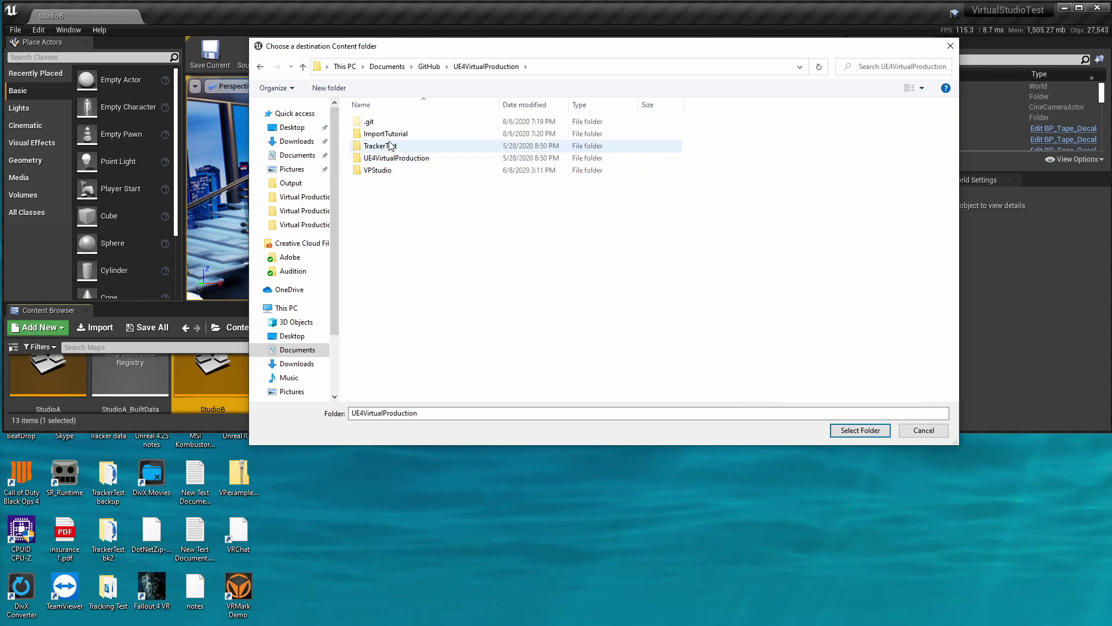
click(389, 135)
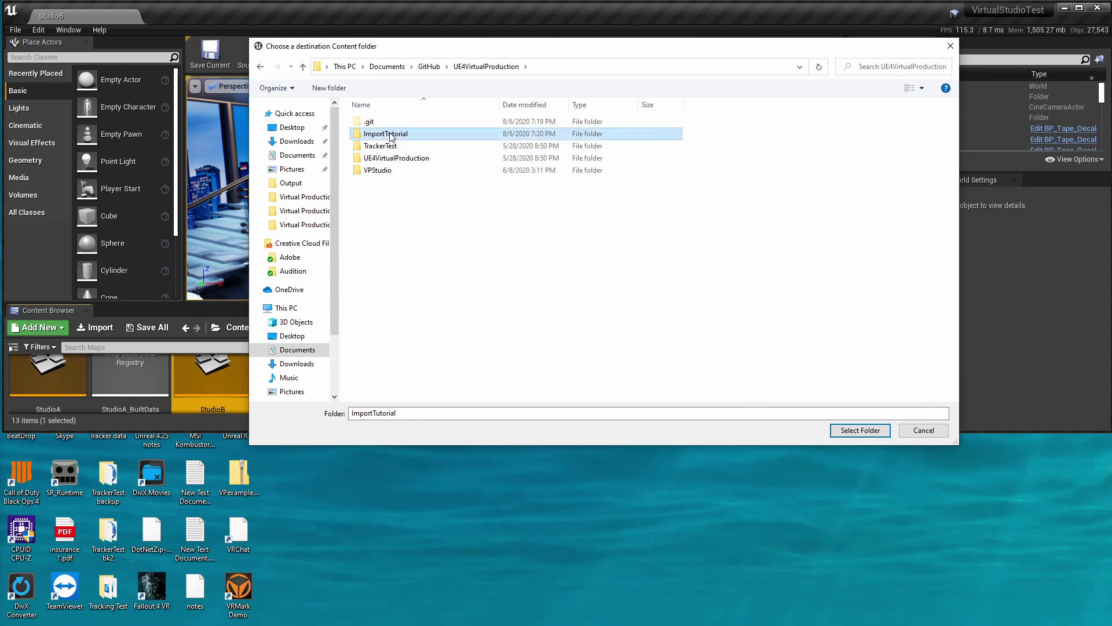
double_click(389, 135)
double_click(388, 135)
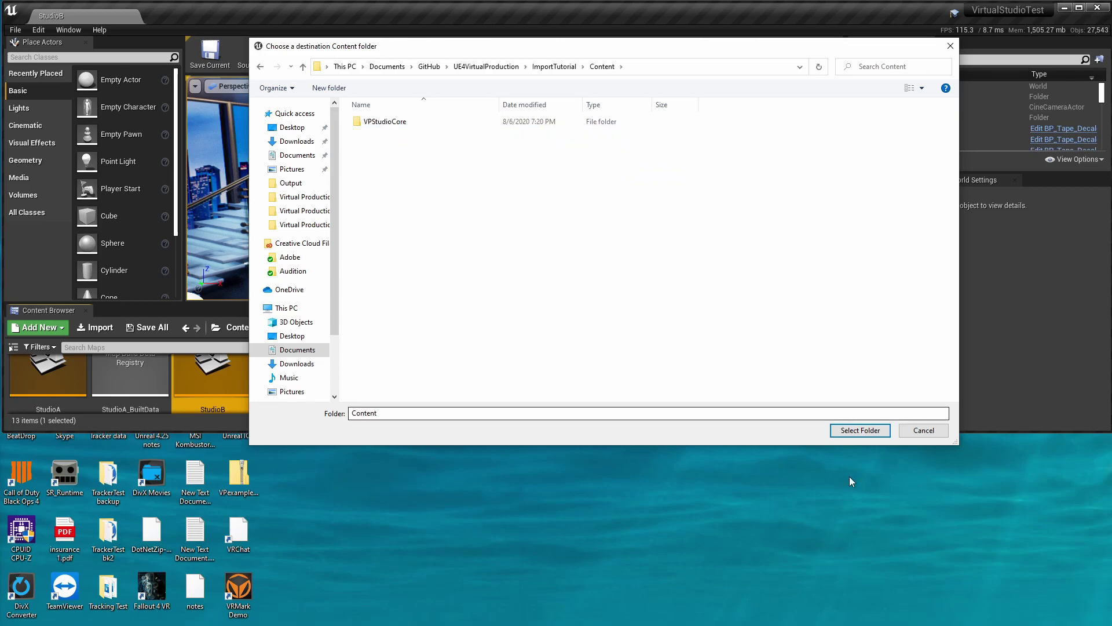
click(870, 430)
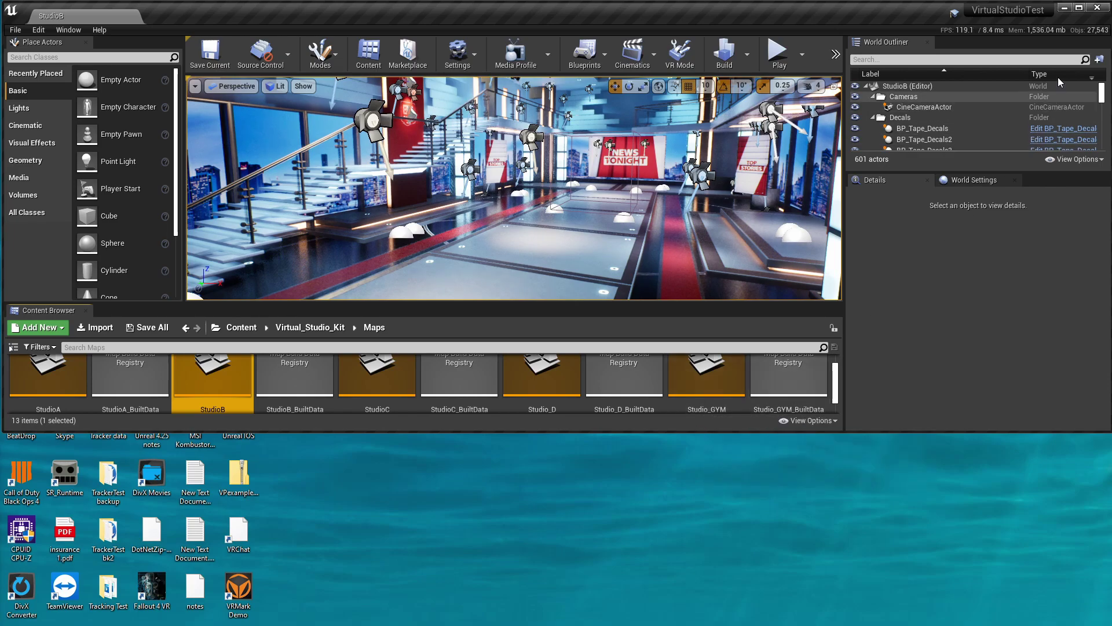
Step: Close the editor and open the ImportTutorial project from the Launcher library
click(1097, 8)
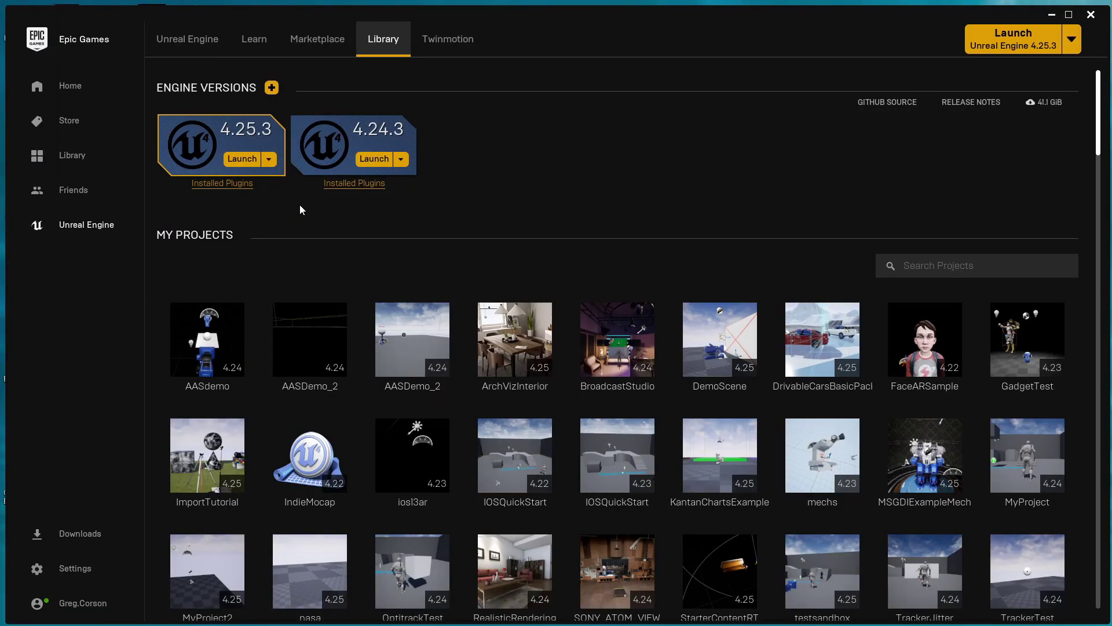
scroll(284, 243, down, 1)
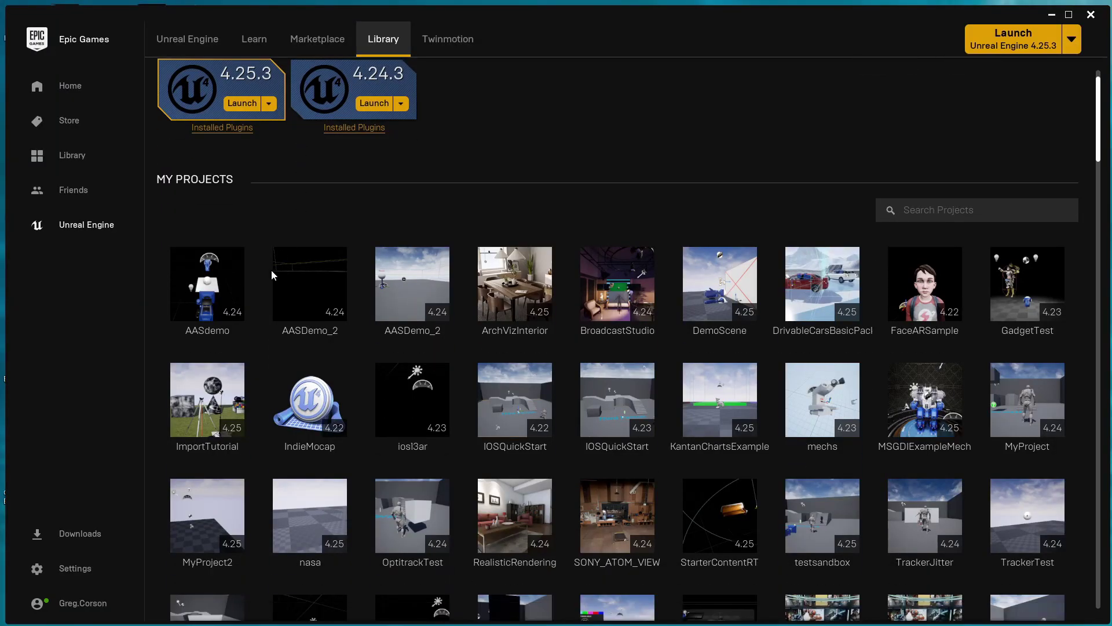
double_click(208, 405)
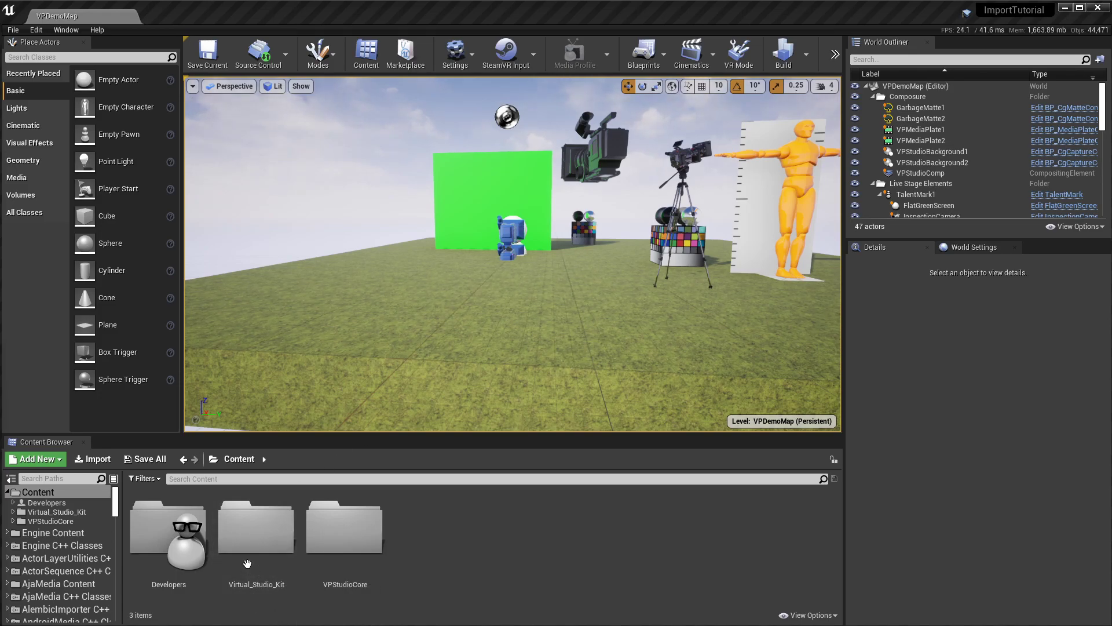
Step: Load the migrated StudioB level from Virtual_Studio_Kit/Maps in ImportTutorial
double_click(257, 533)
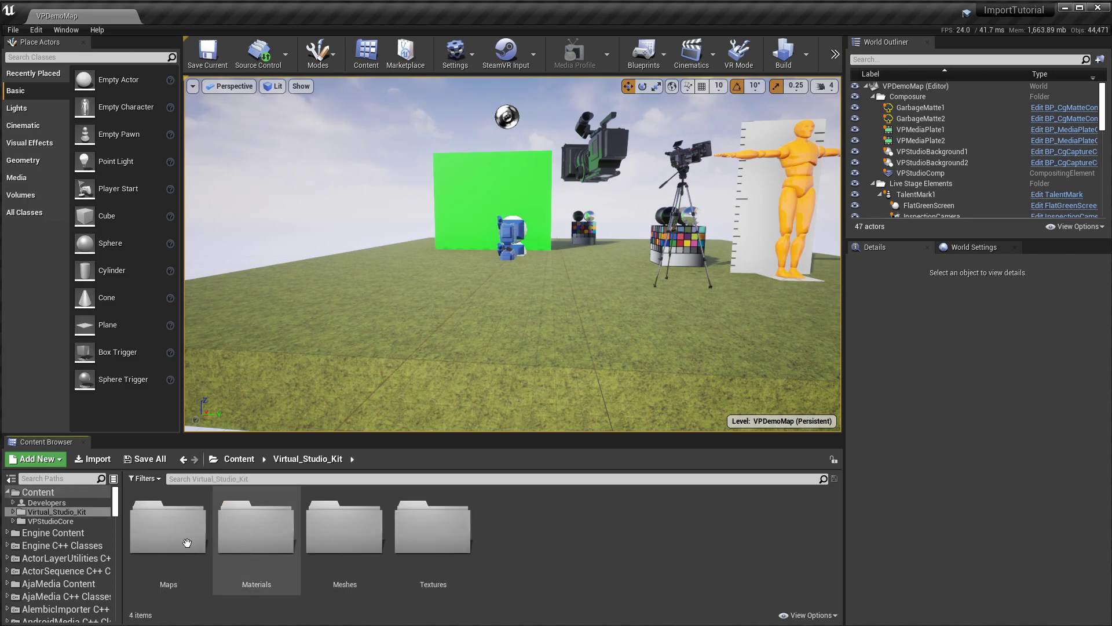
double_click(174, 537)
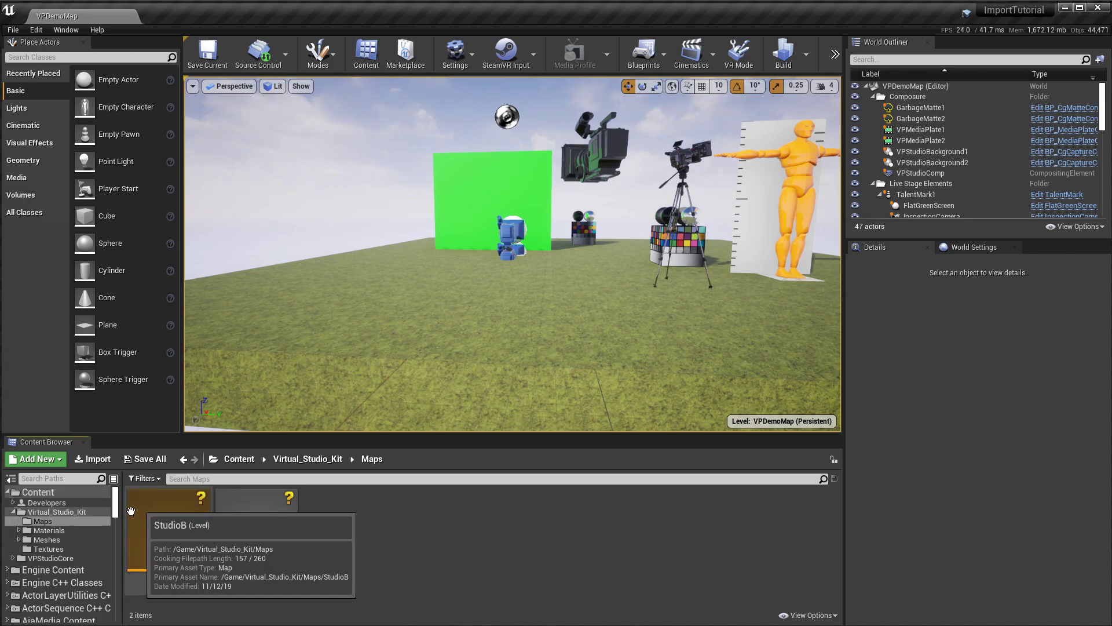
double_click(173, 536)
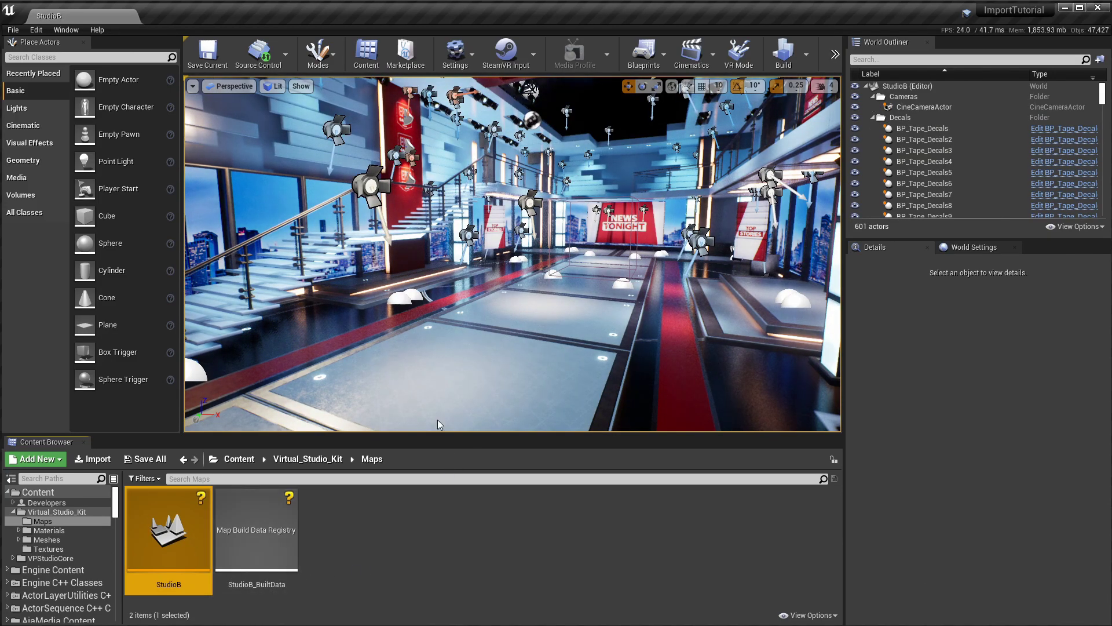
click(66, 30)
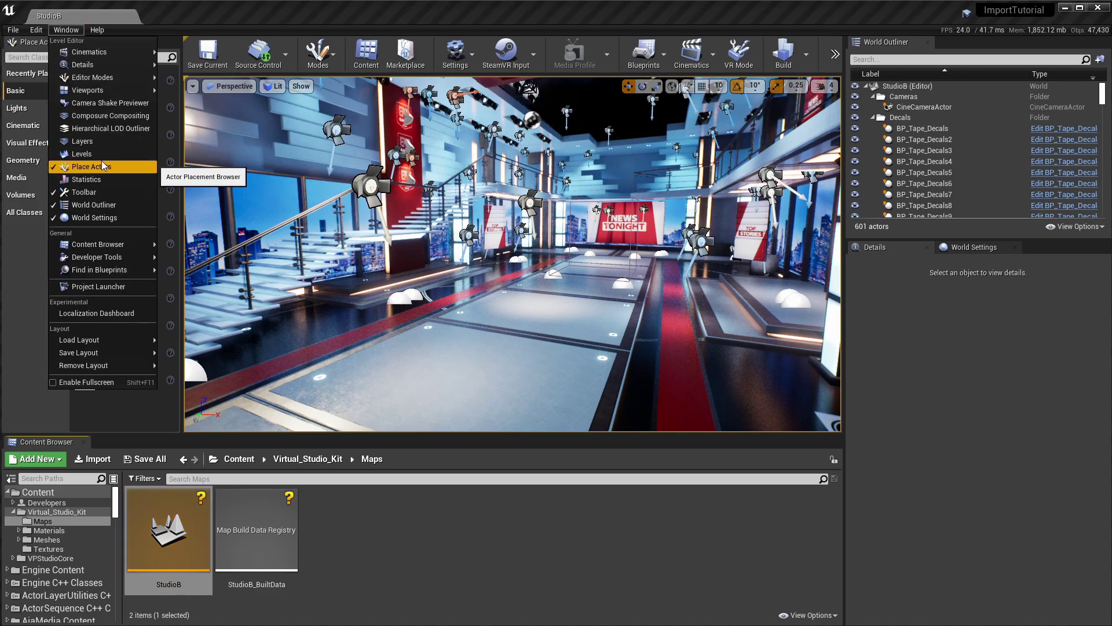
Step: In the Levels window, set the Default Streaming Method to Always Loaded
key(Escape)
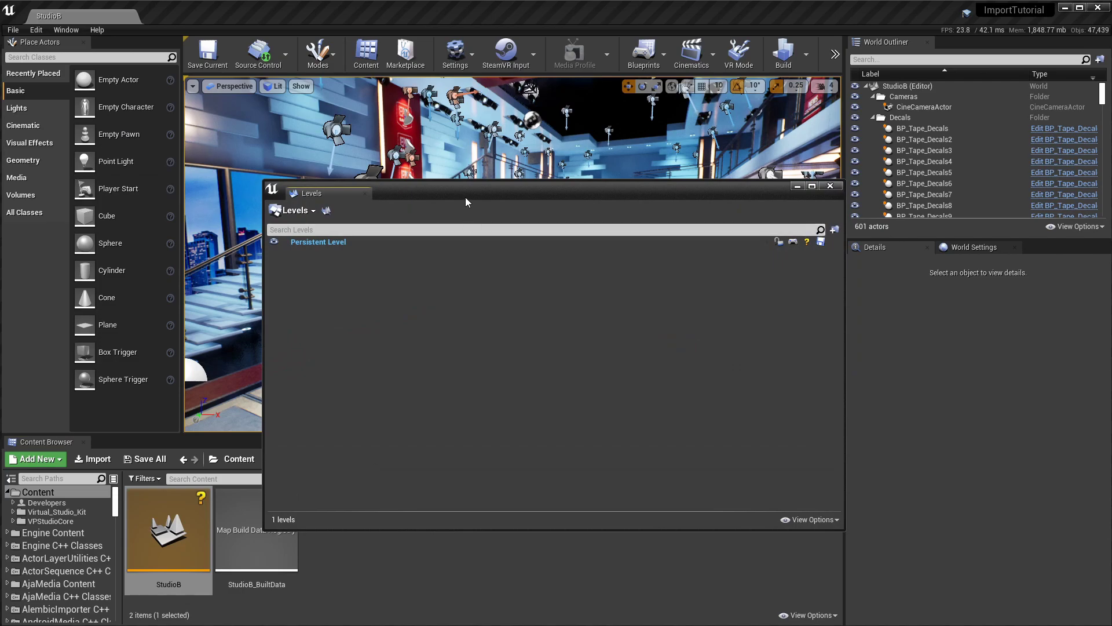
drag(467, 196, 520, 160)
click(370, 172)
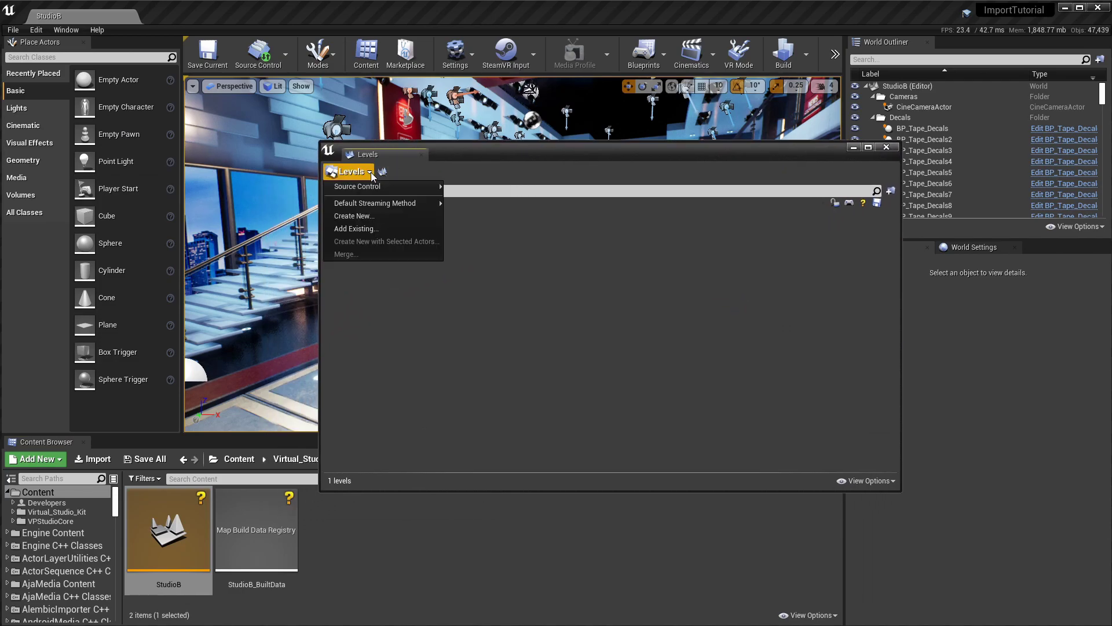
mouse_move(381, 202)
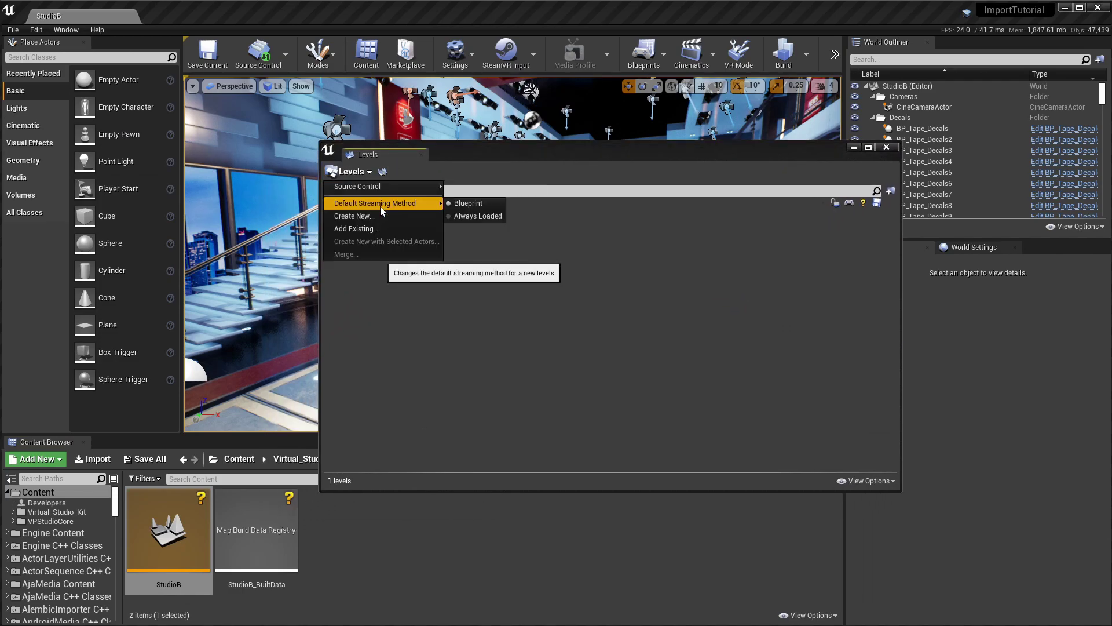
click(463, 215)
Step: Add the existing VPCoreMap from the VPStudioCore folder as a sublevel
click(365, 172)
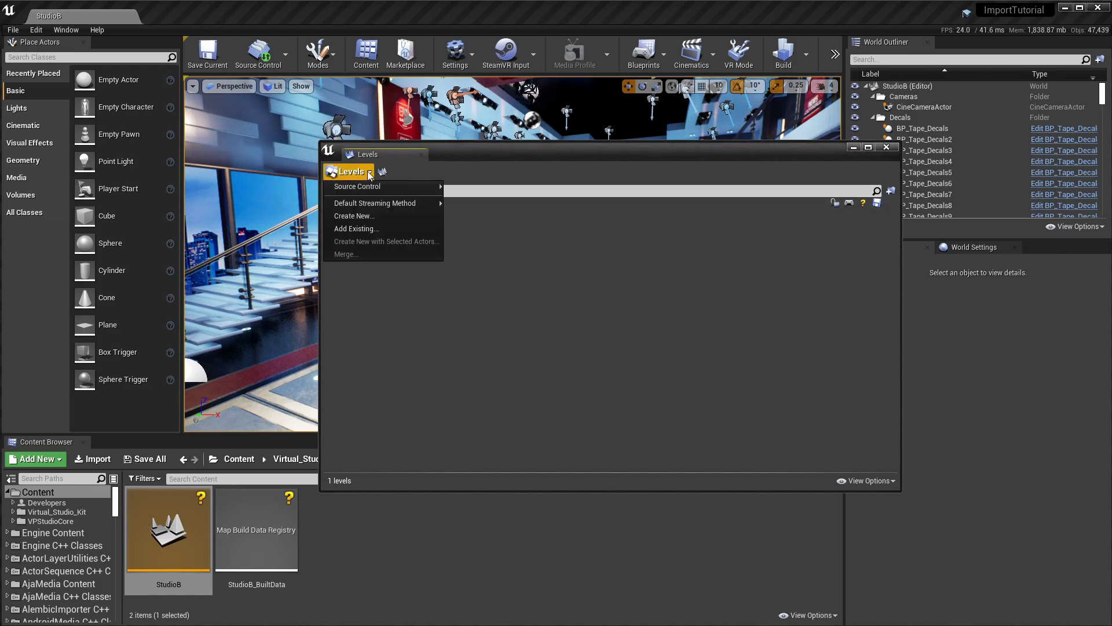
click(374, 228)
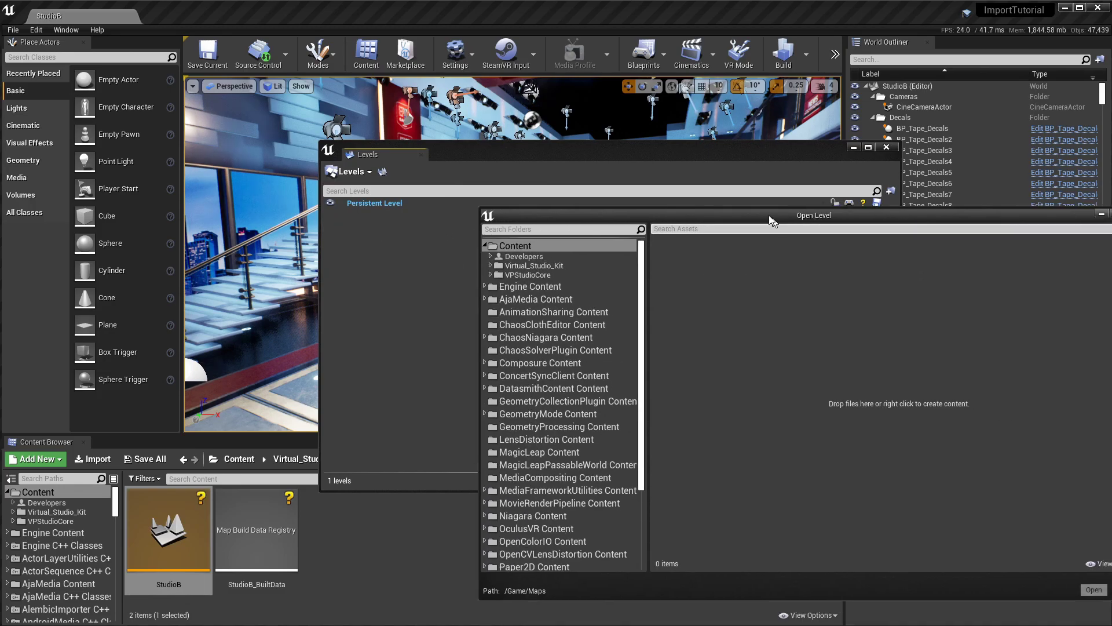
click(342, 204)
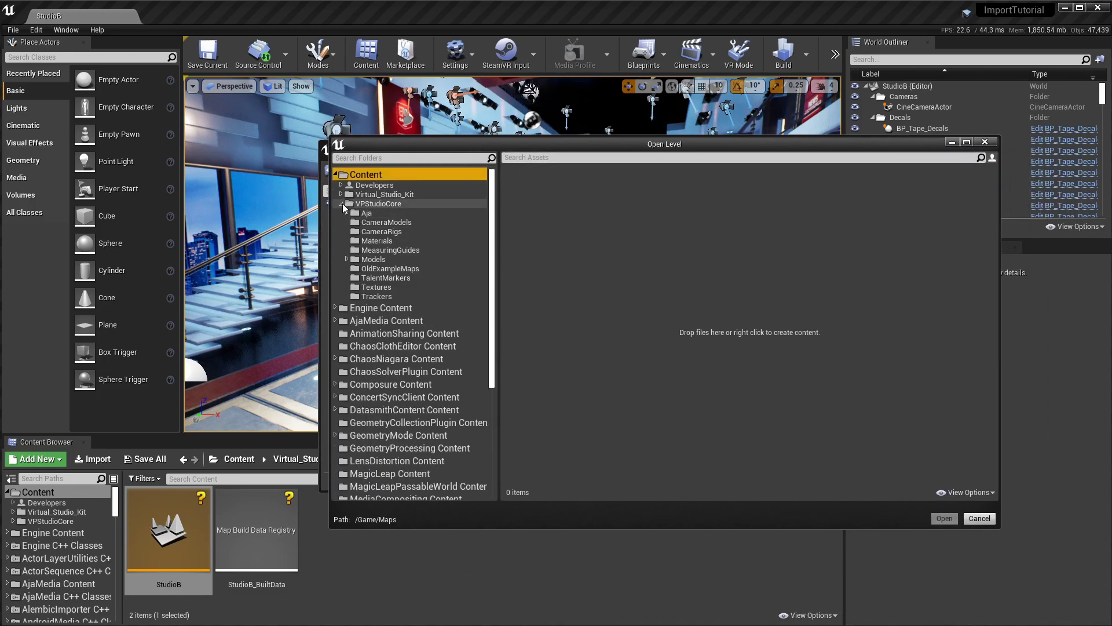
click(376, 203)
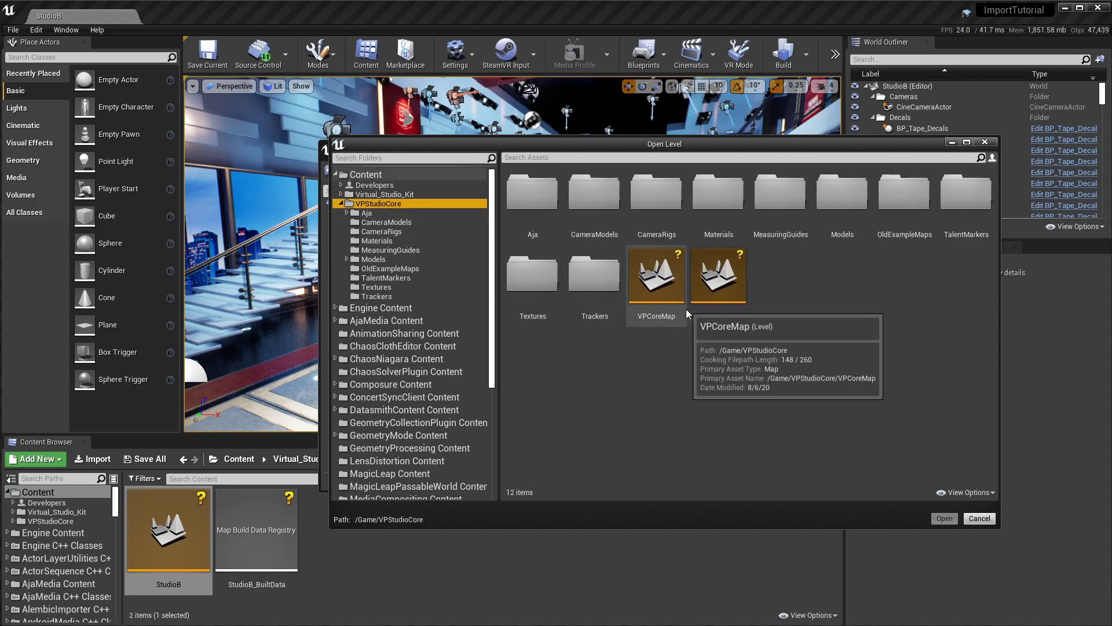
double_click(660, 288)
Step: Change VPCoreMap's streaming method to Always Loaded and close the Levels window
click(373, 215)
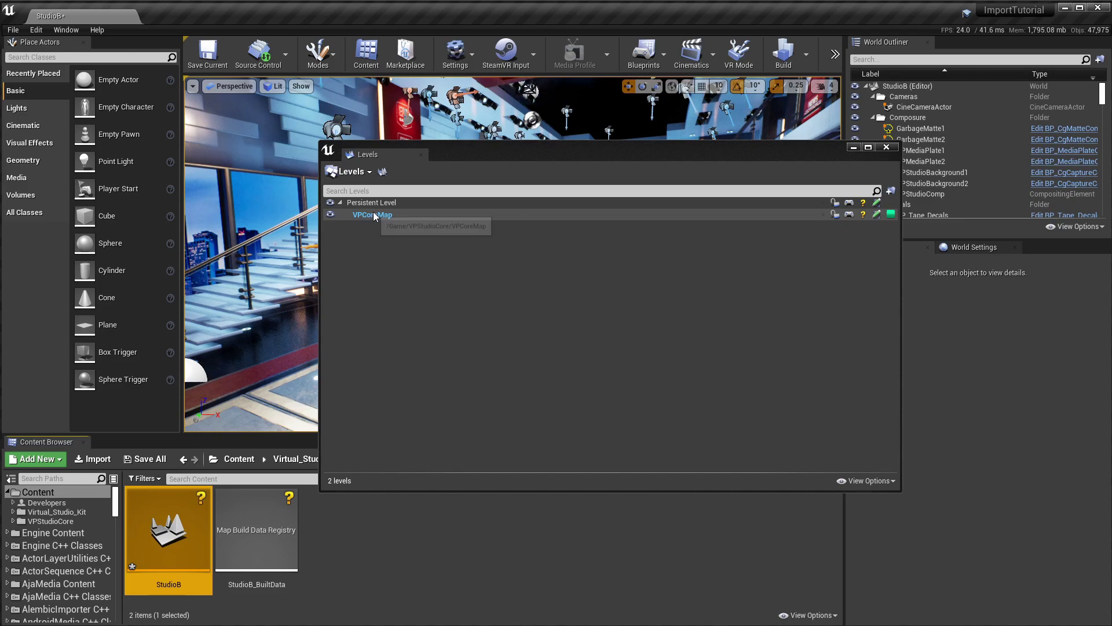
right_click(373, 212)
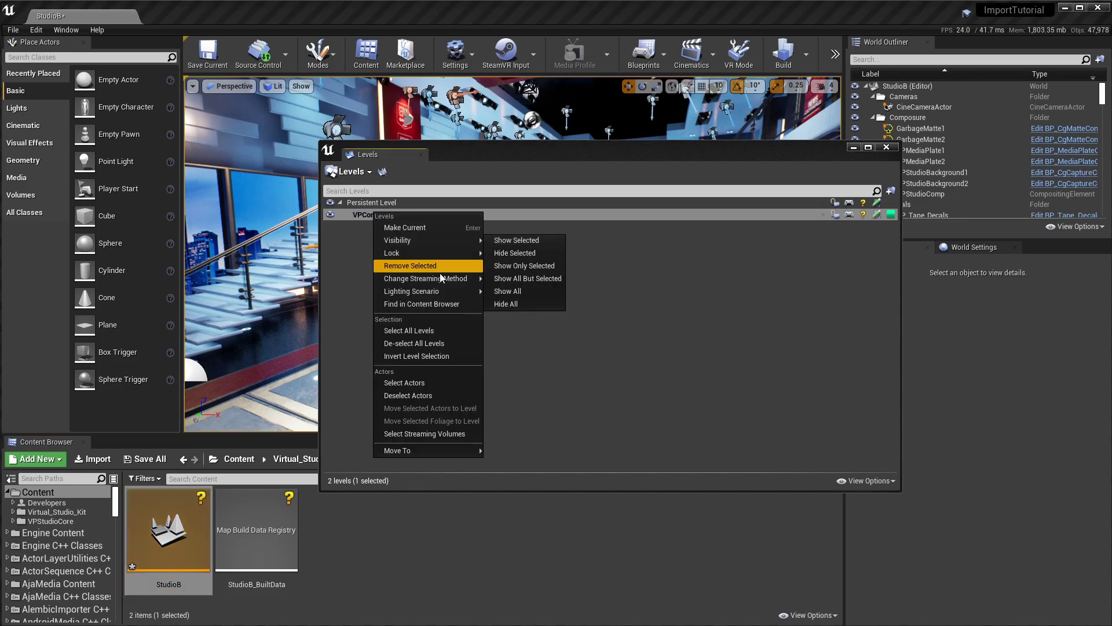
mouse_move(441, 277)
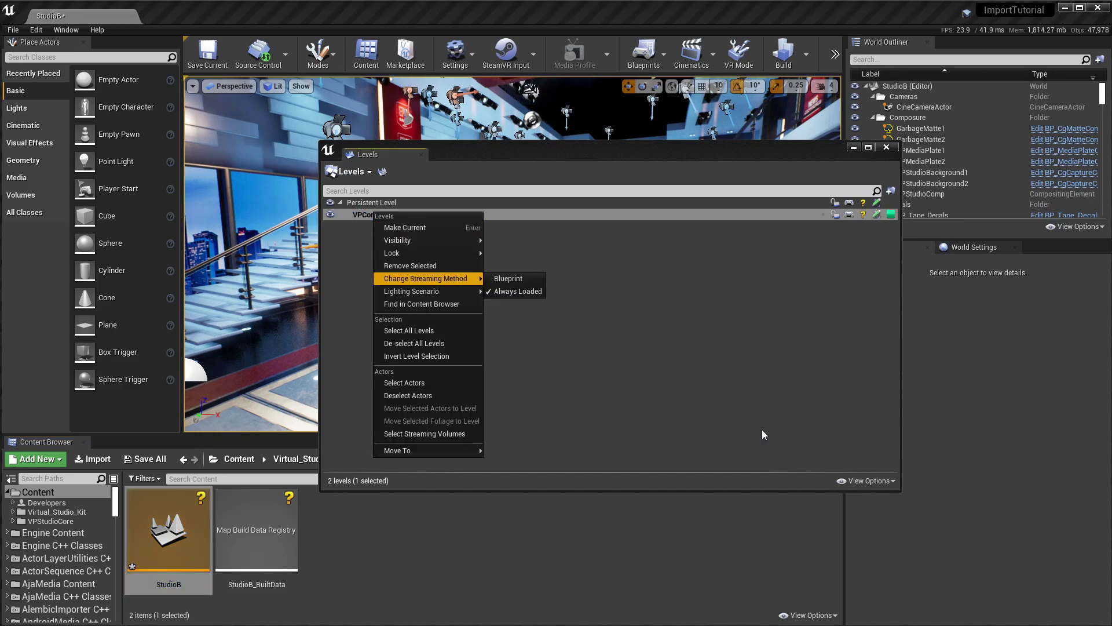
click(886, 147)
click(886, 147)
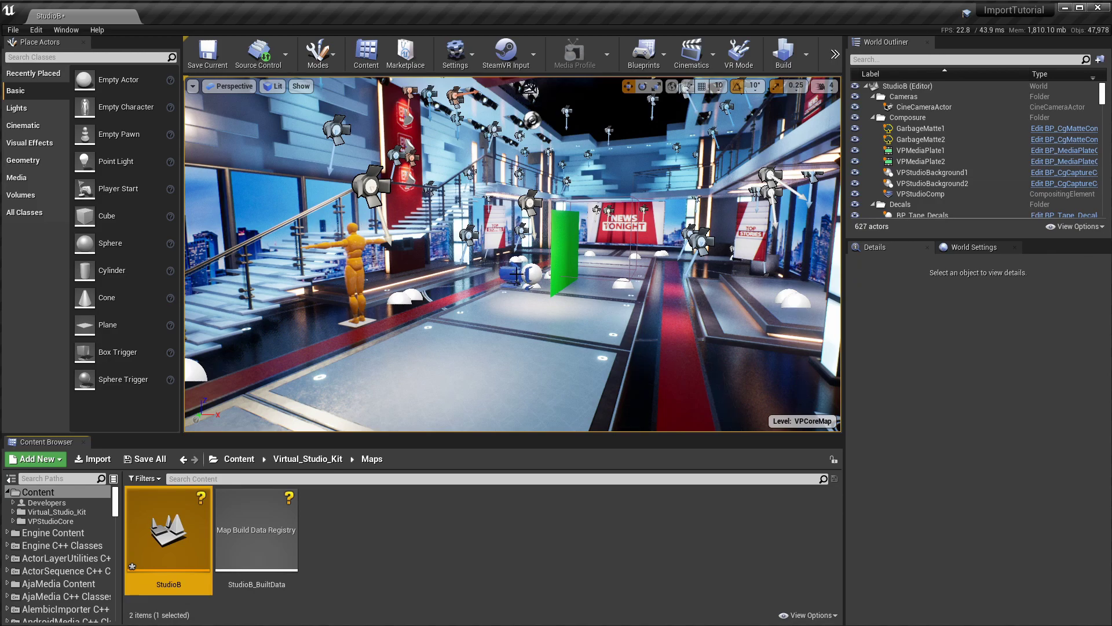
Step: Move the view down the studio aisle, start Play in Editor, and enlarge the viewport
drag(517, 273, 521, 249)
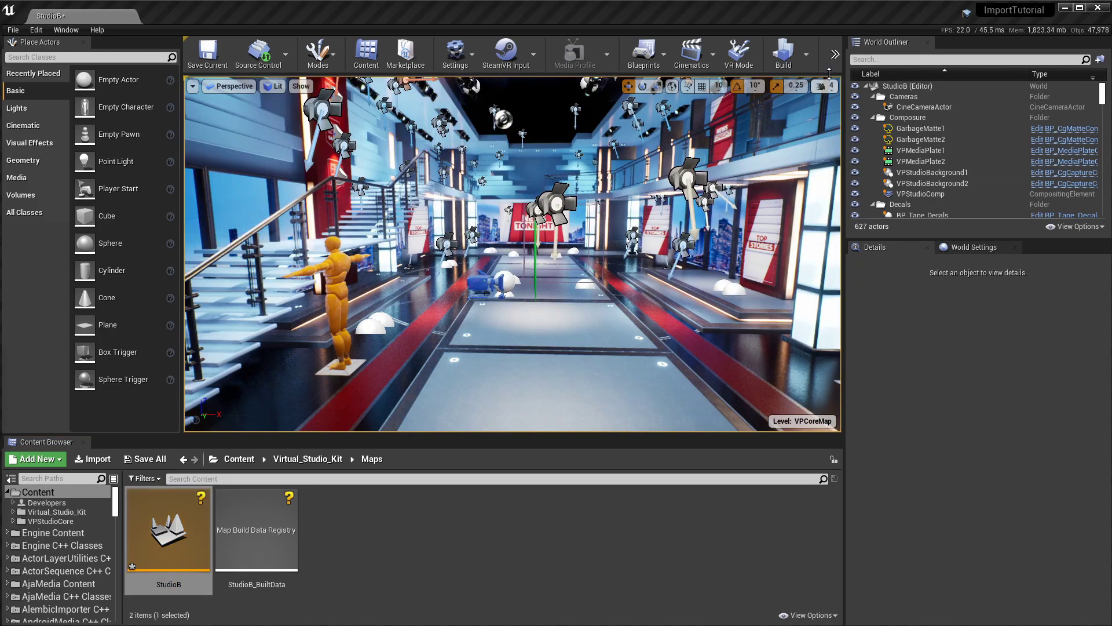
click(834, 56)
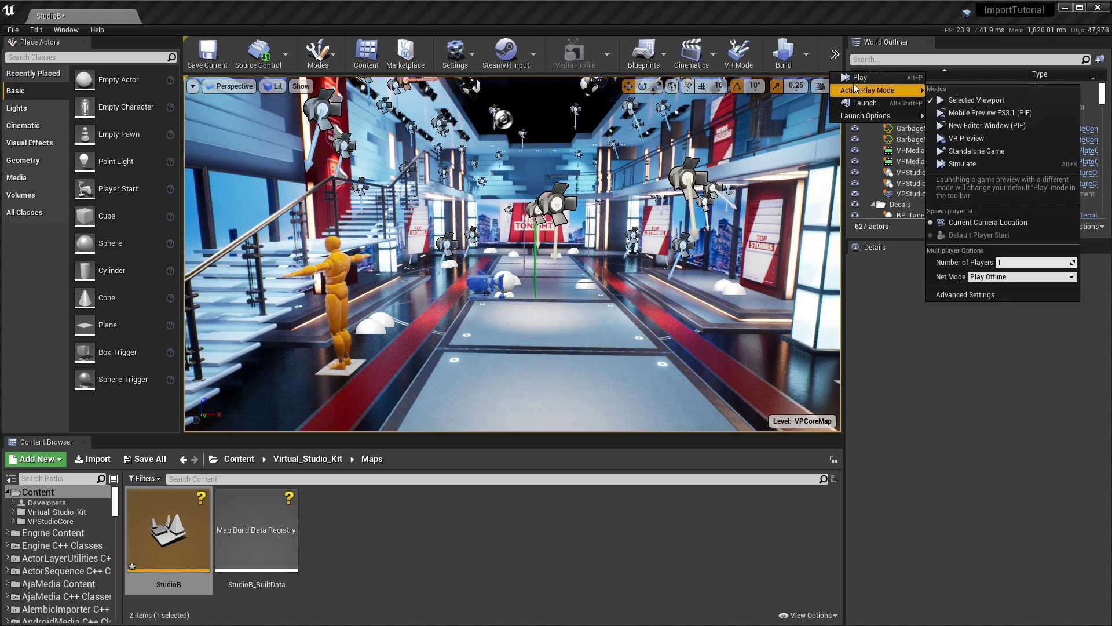
click(857, 80)
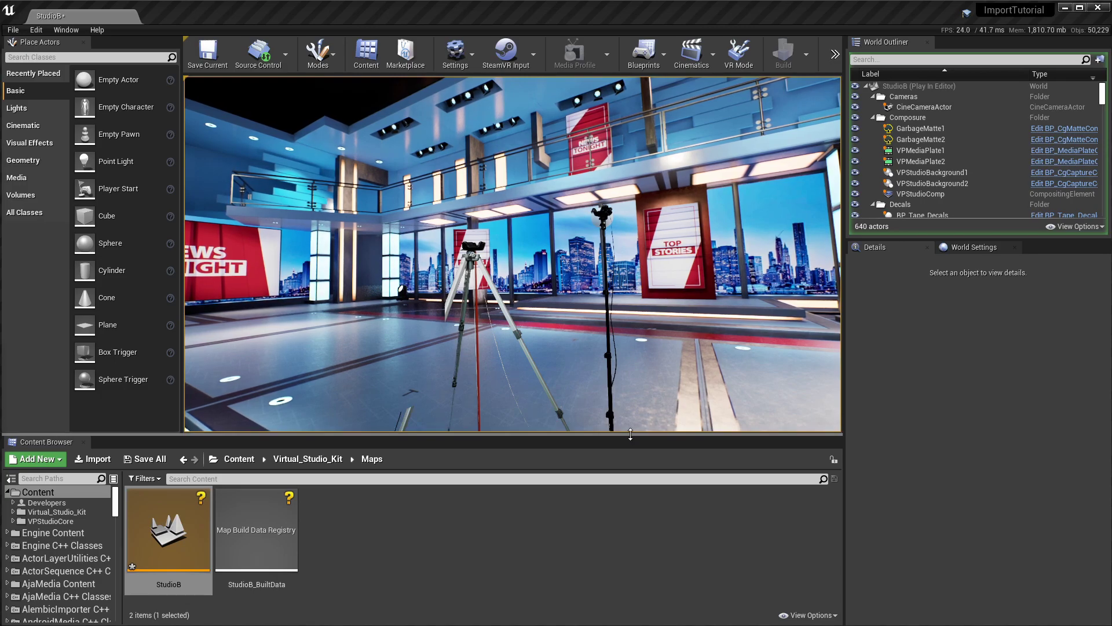
drag(626, 435, 613, 540)
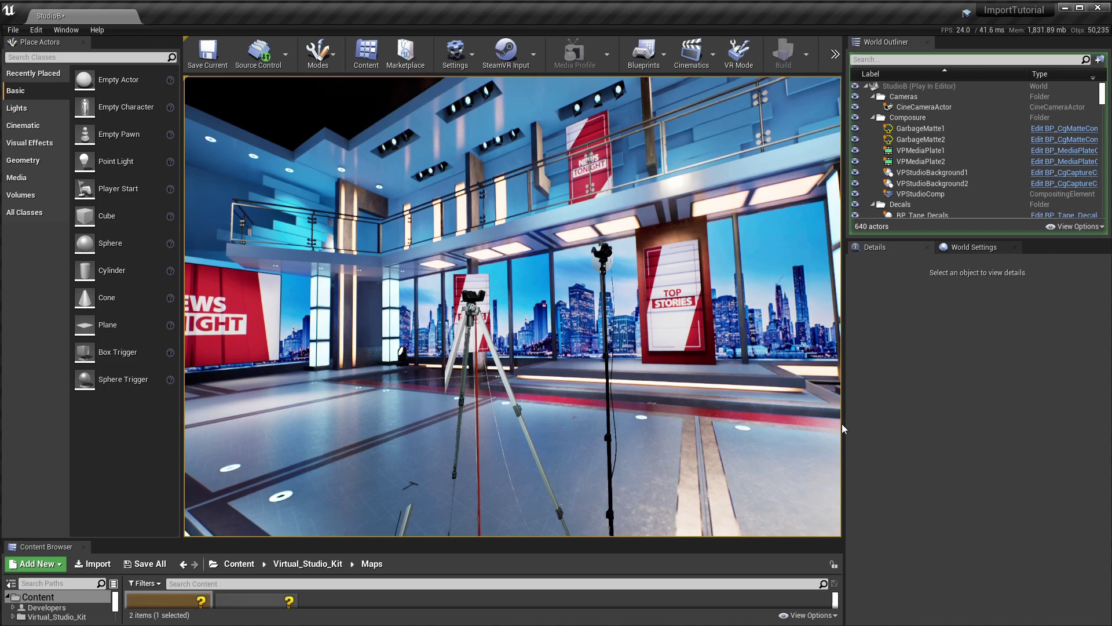
Step: Widen the viewport and stop the Play in Editor session with Esc
drag(843, 426, 983, 426)
click(746, 384)
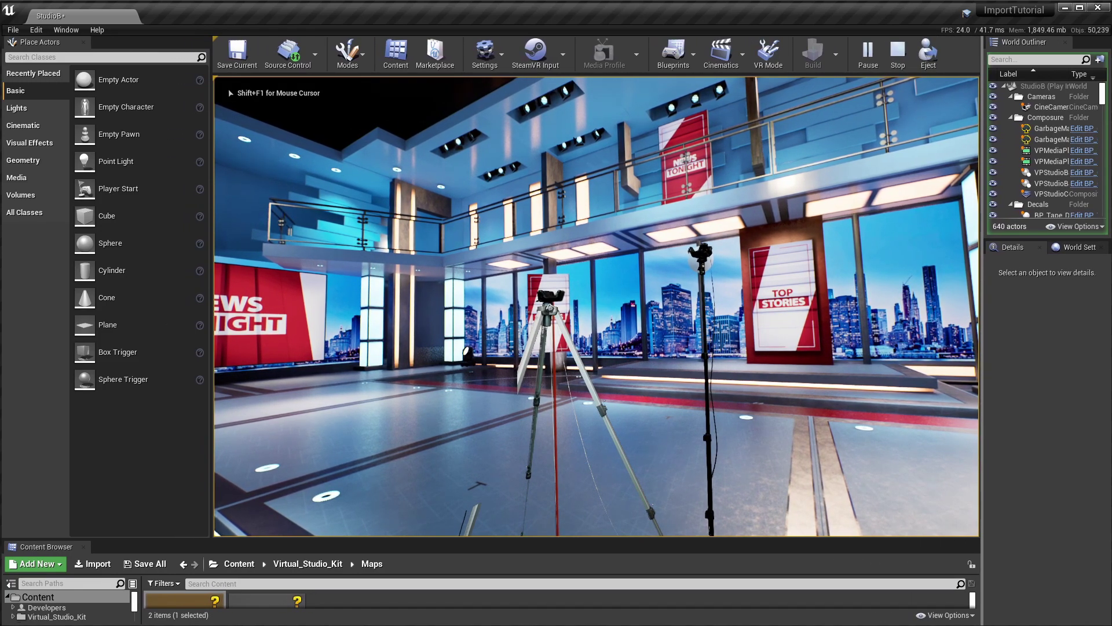
key(Escape)
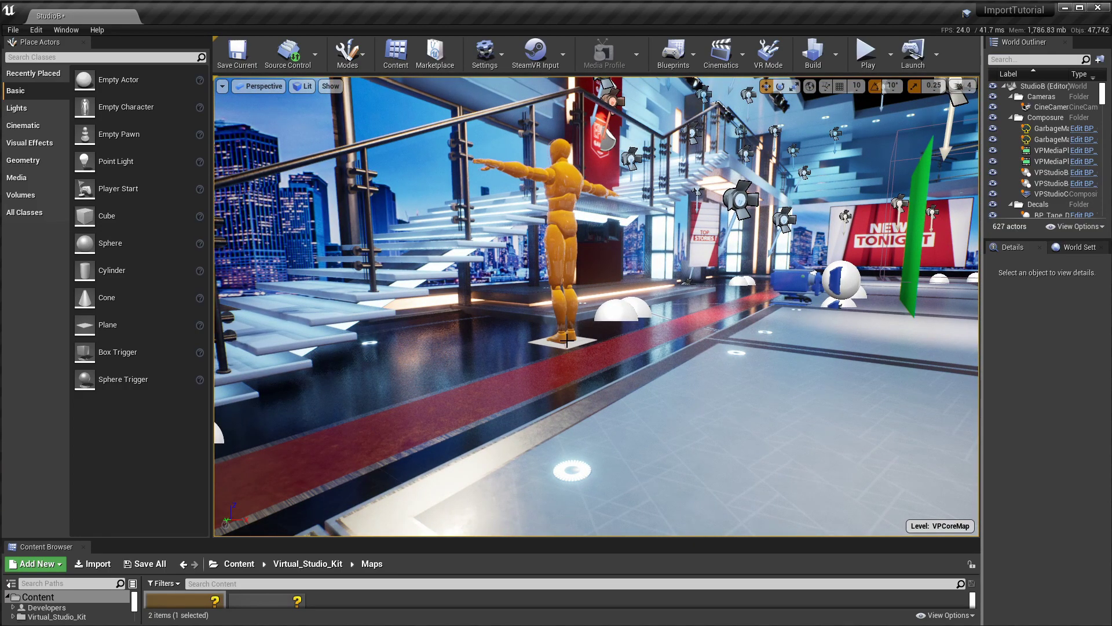
Step: Raise the TalentMarkMan mannequin to balcony height and slide it onto the balcony
click(567, 340)
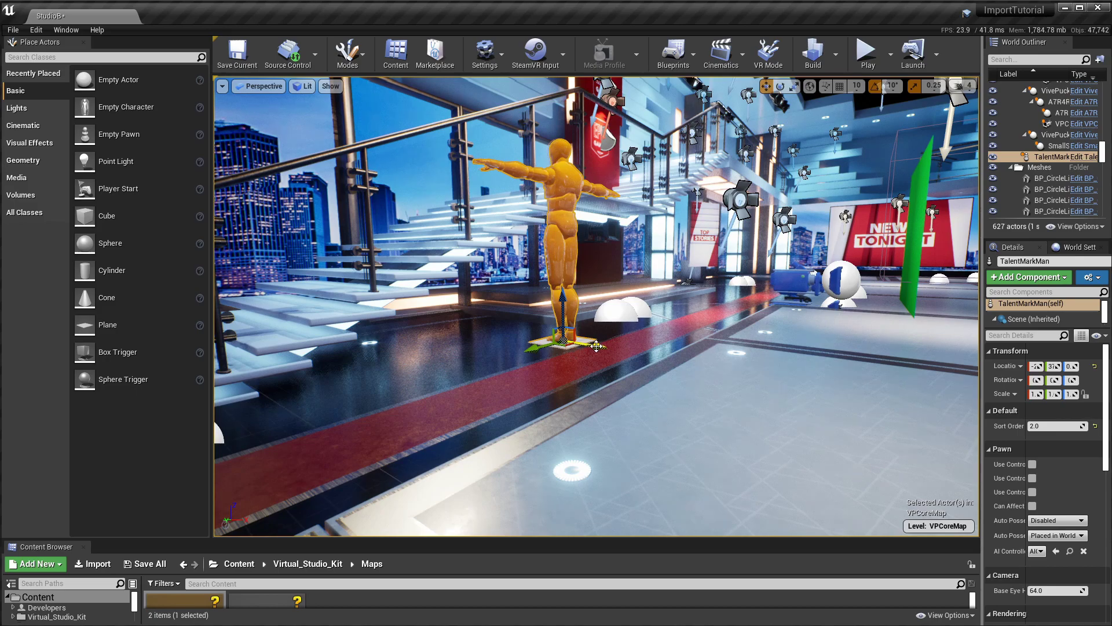
drag(596, 346, 598, 118)
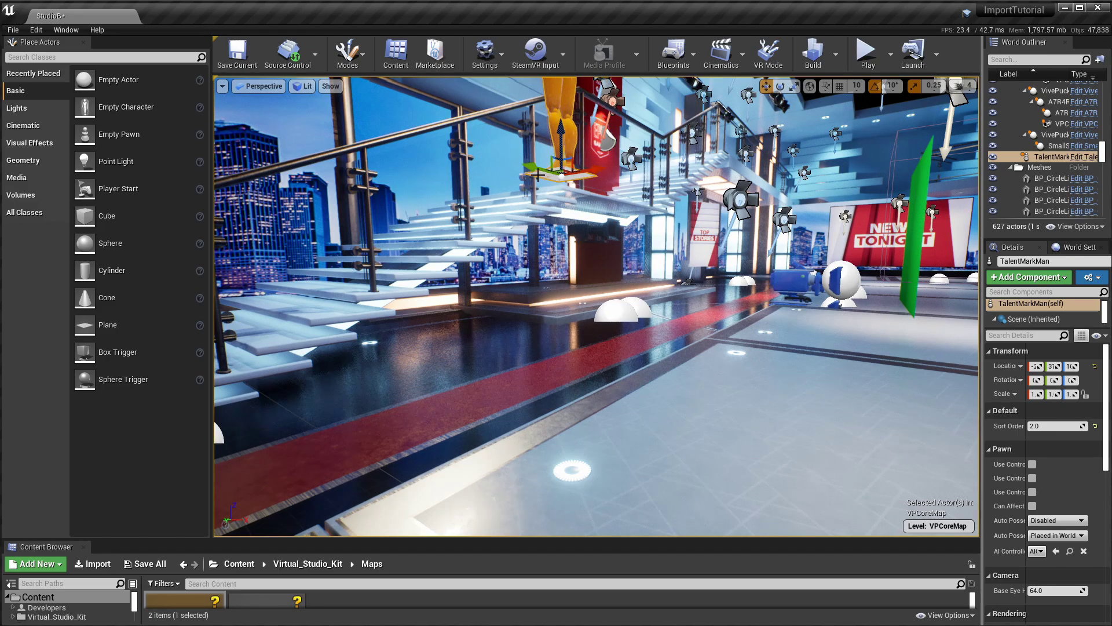
drag(537, 175, 572, 261)
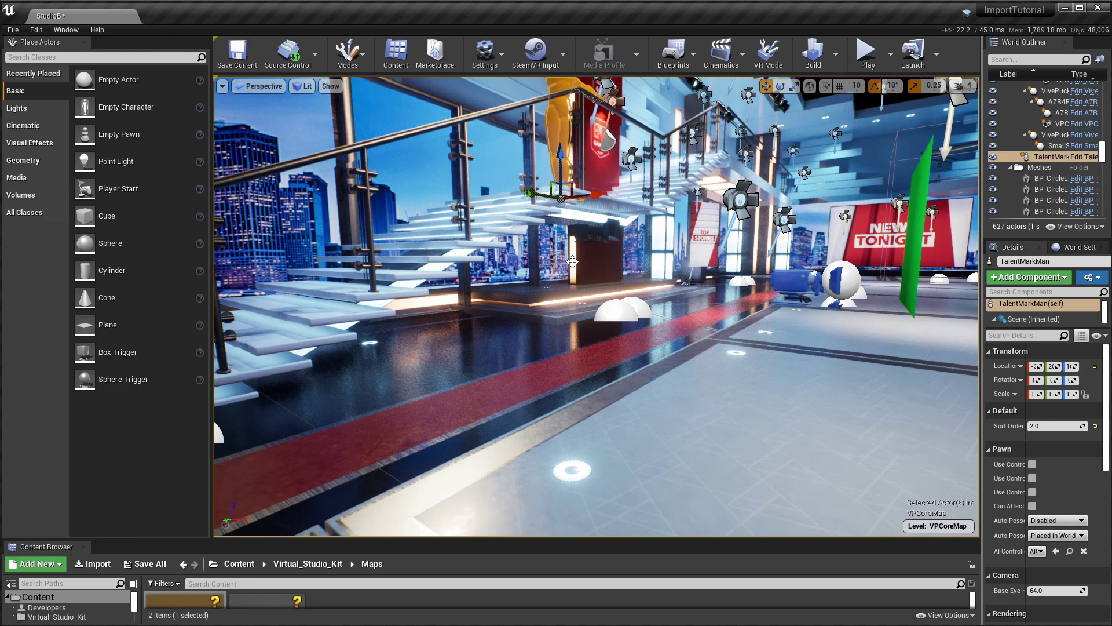
Step: Play the level and look around to check the talent marker on the balcony, then release the cursor
click(866, 53)
click(584, 367)
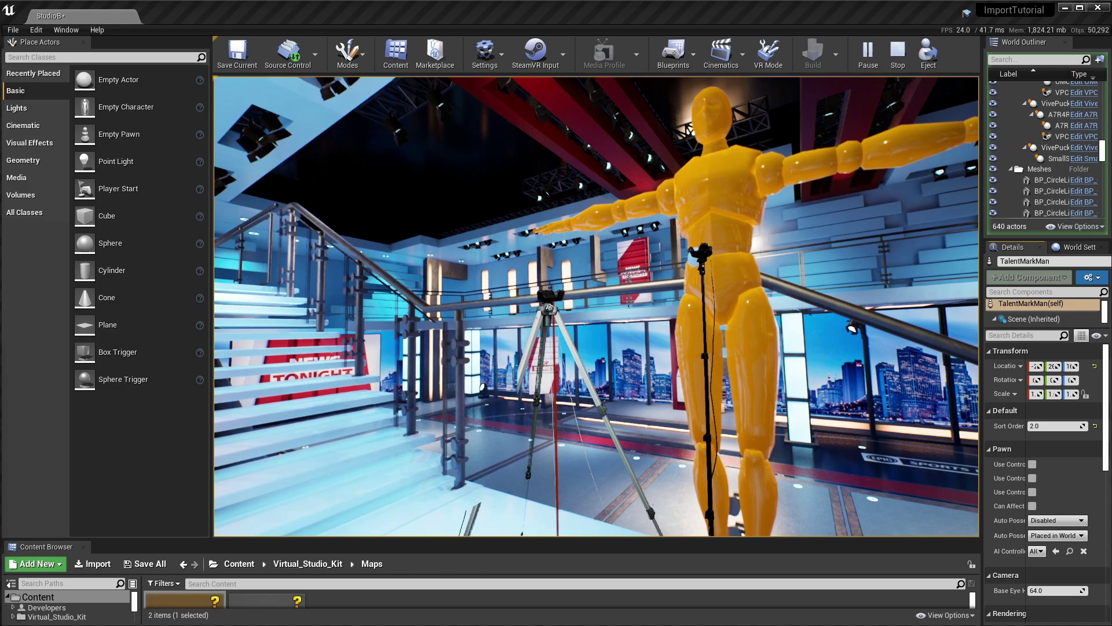
click(732, 527)
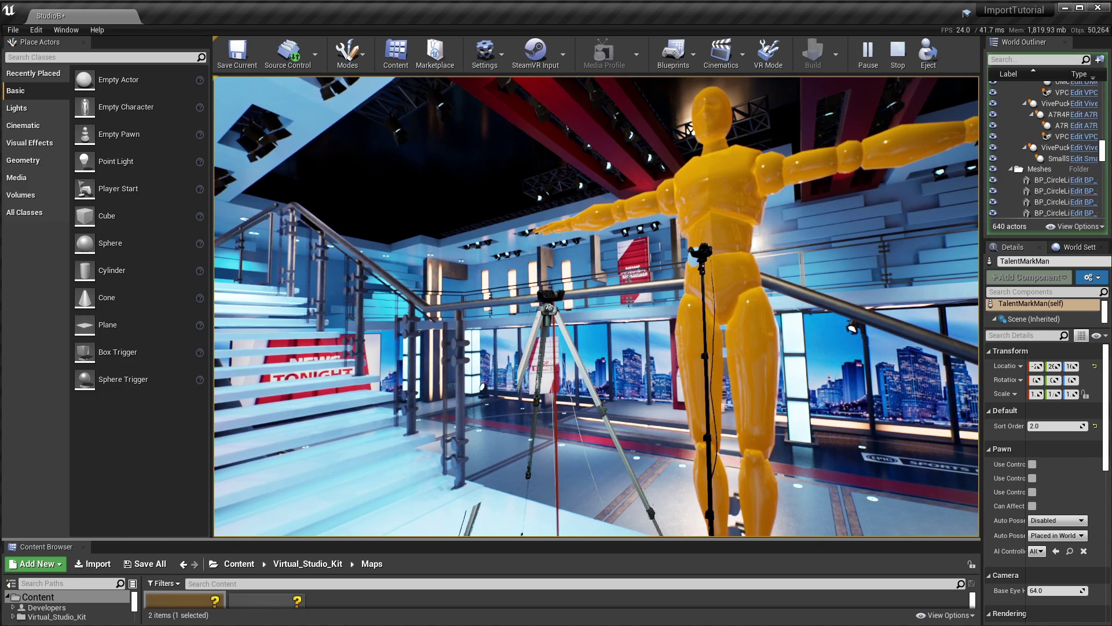
key(shift+F1)
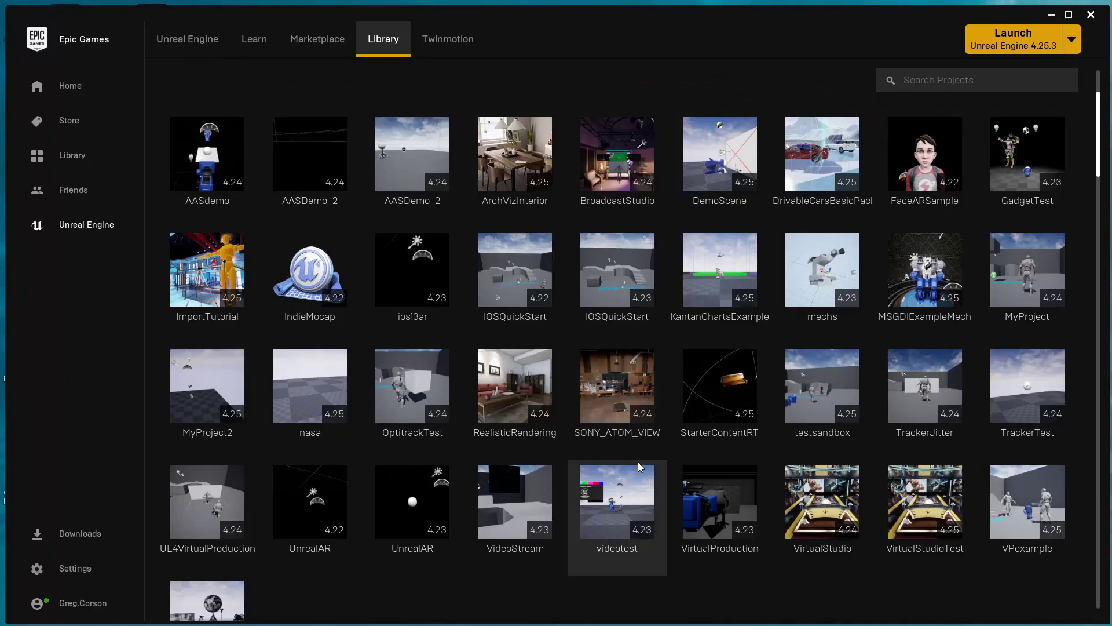
scroll(719, 416, down, 5)
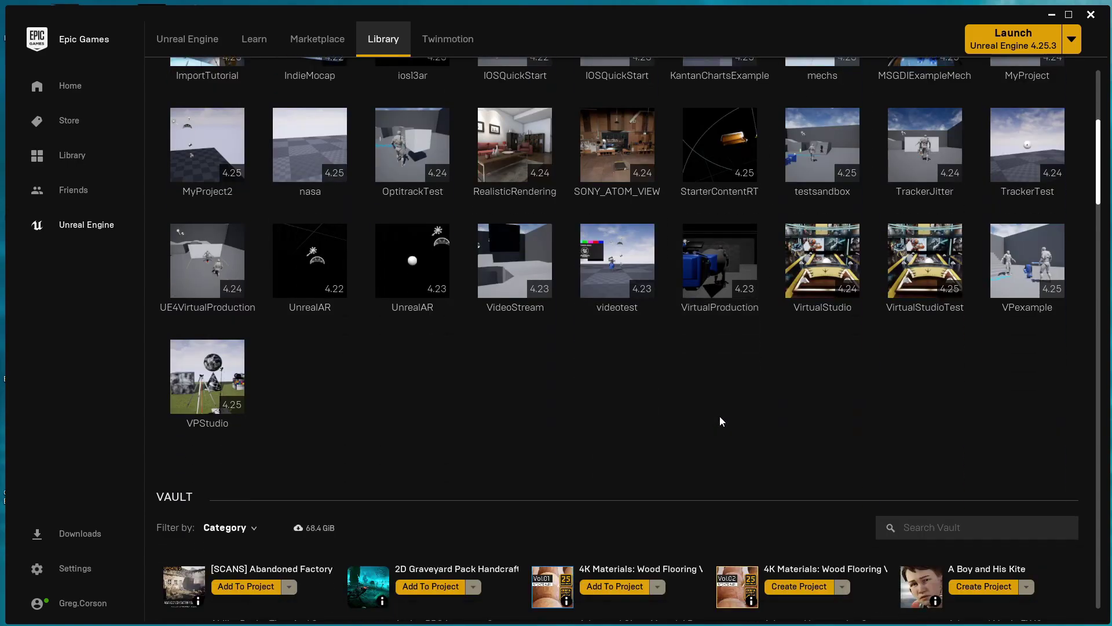
scroll(722, 420, down, 9)
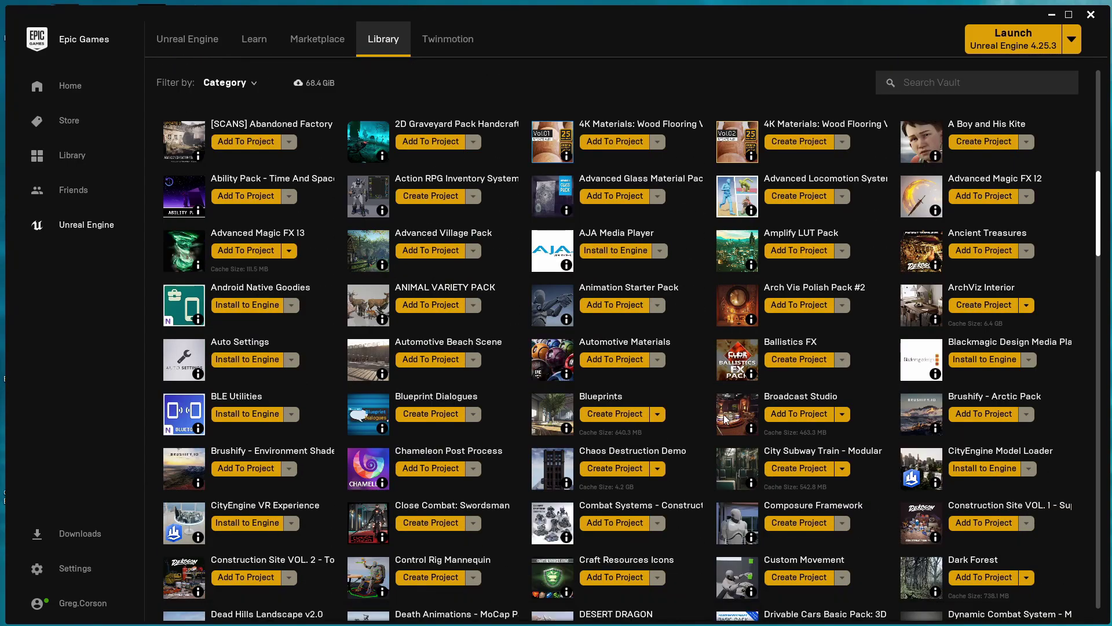